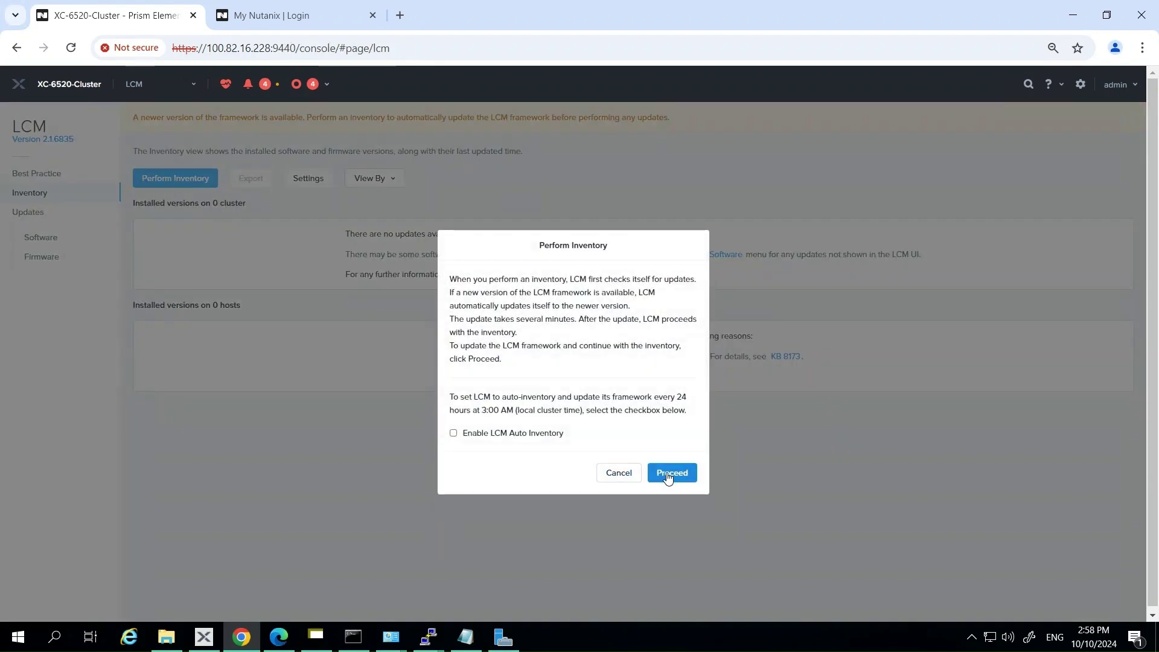
# Confirm Perform Inventory with daily auto-inventory left off, starting the inventory and framework update.
pyautogui.click(668, 475)
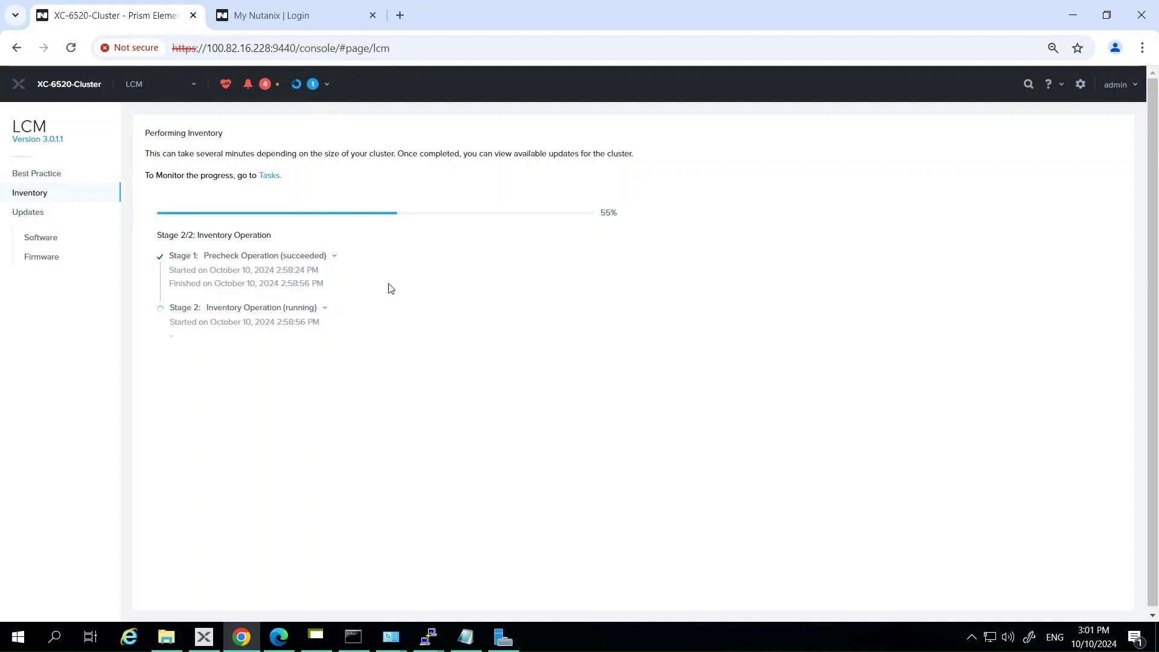
# Expand the precheck stage, the inventory operation stage and all 42 inventory tasks, then scroll through them.
pyautogui.click(335, 258)
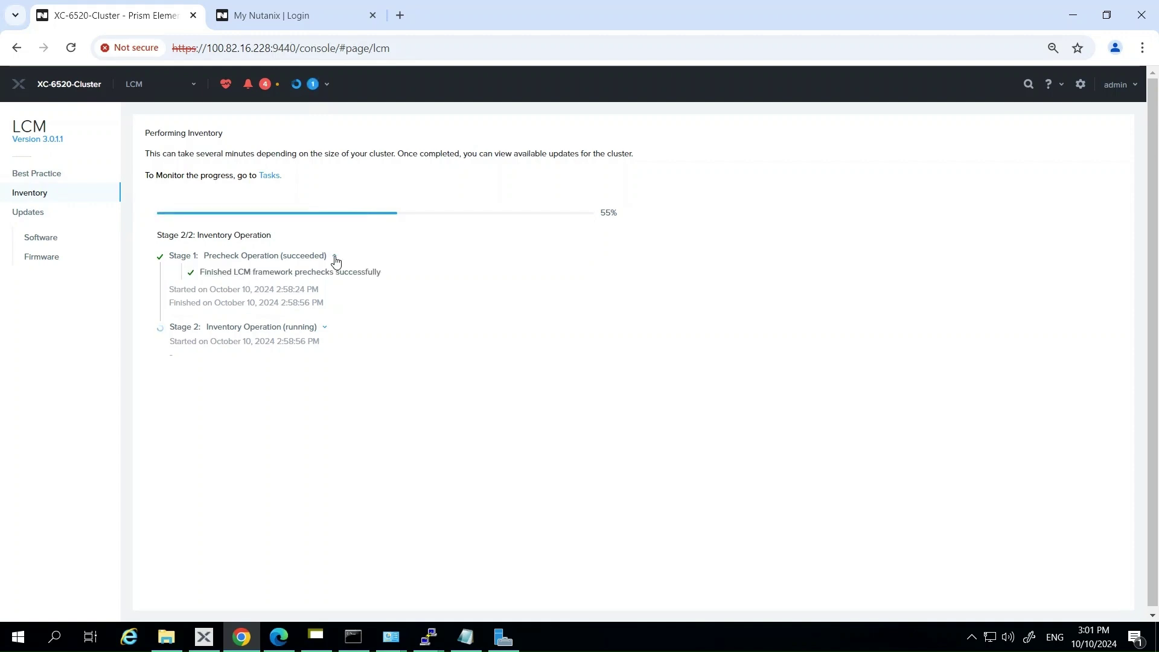
pyautogui.click(325, 329)
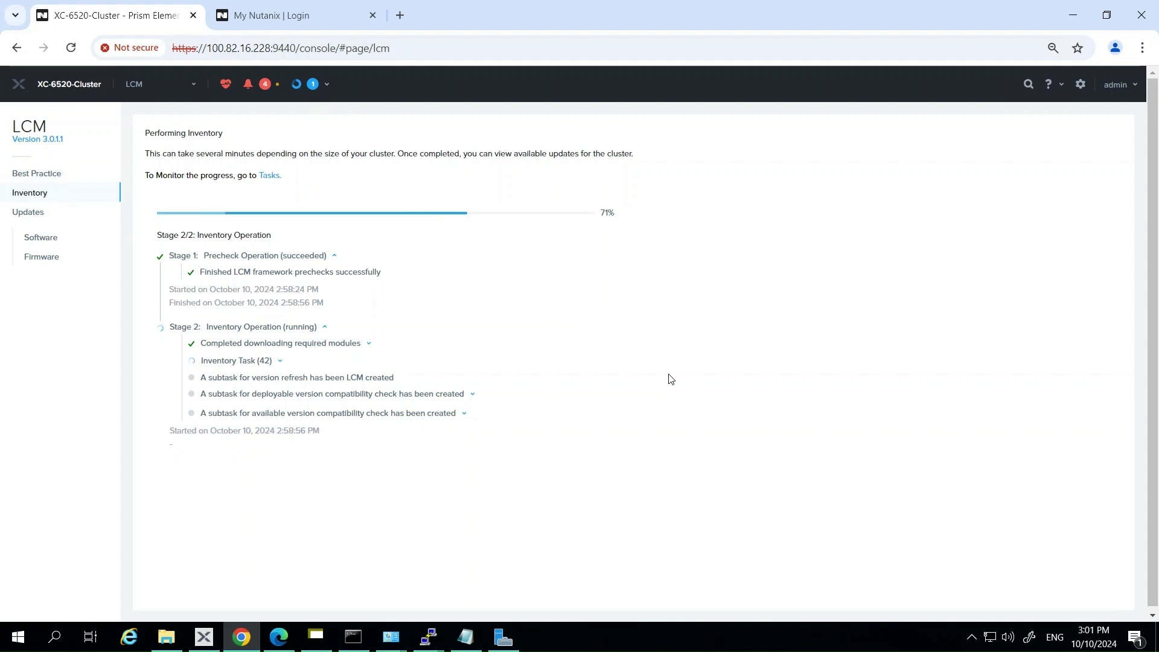
pyautogui.click(280, 361)
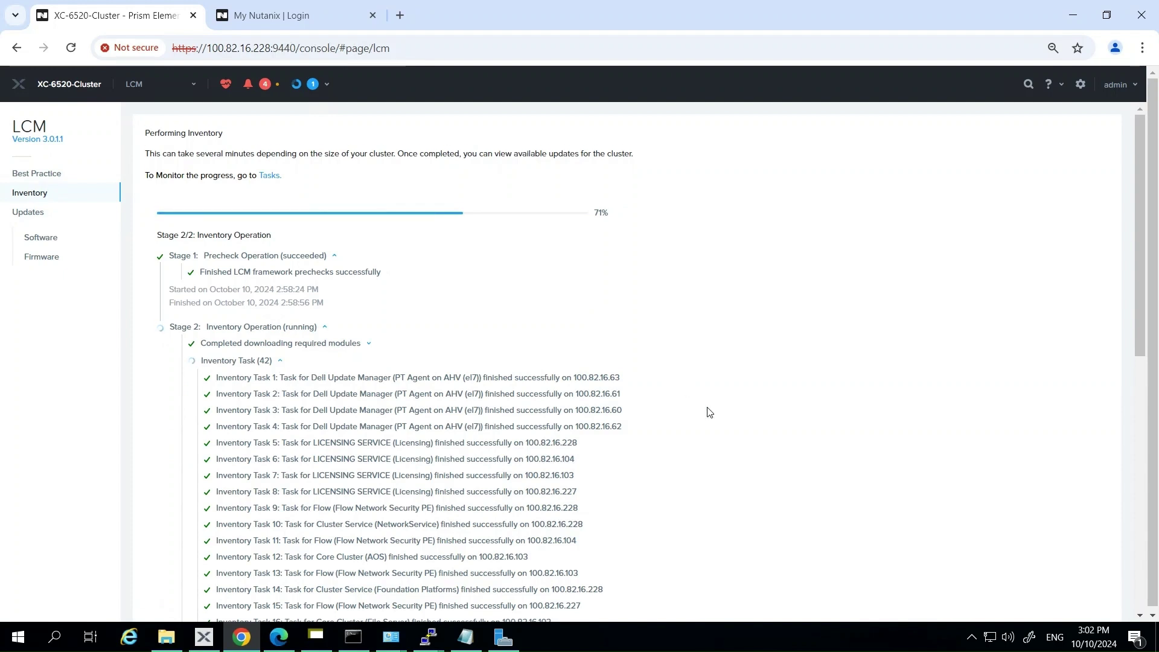
pyautogui.scroll(-1, 709, 413)
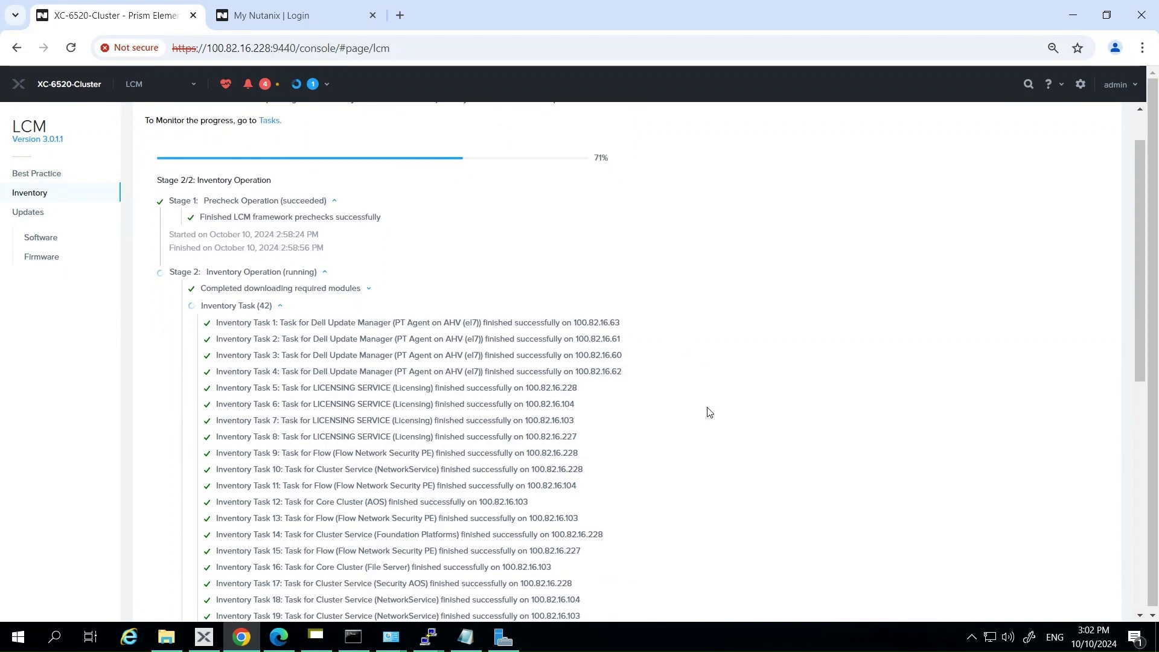
pyautogui.scroll(-1, 709, 412)
pyautogui.scroll(-2, 709, 412)
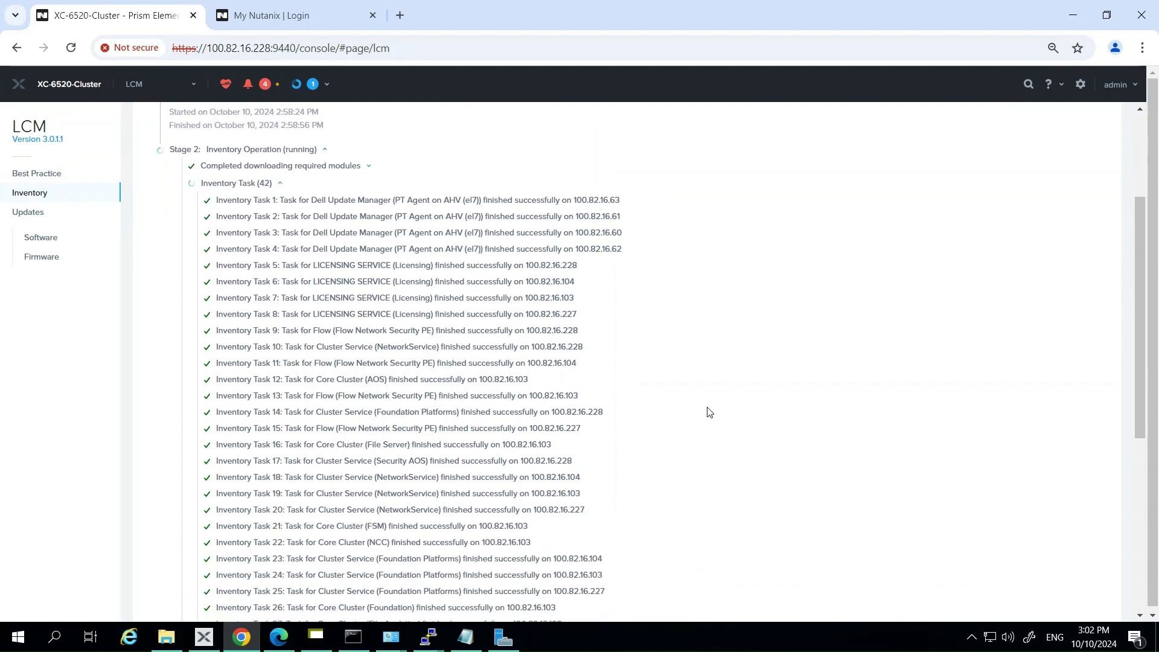
pyautogui.scroll(-4, 710, 412)
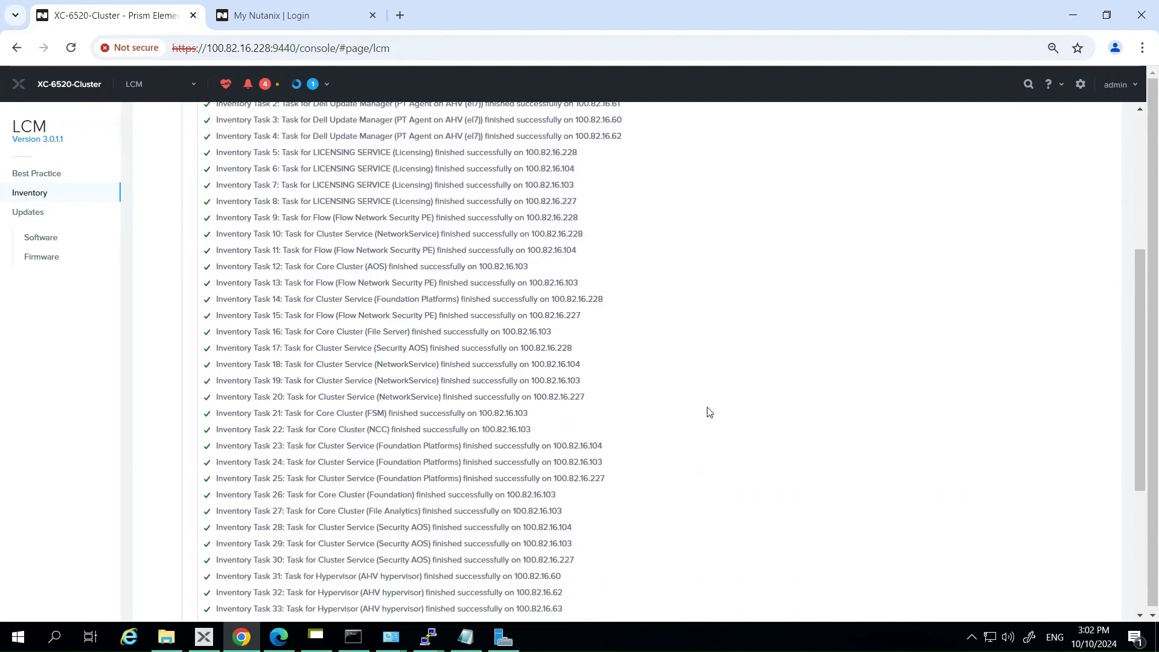
pyautogui.scroll(-1, 709, 412)
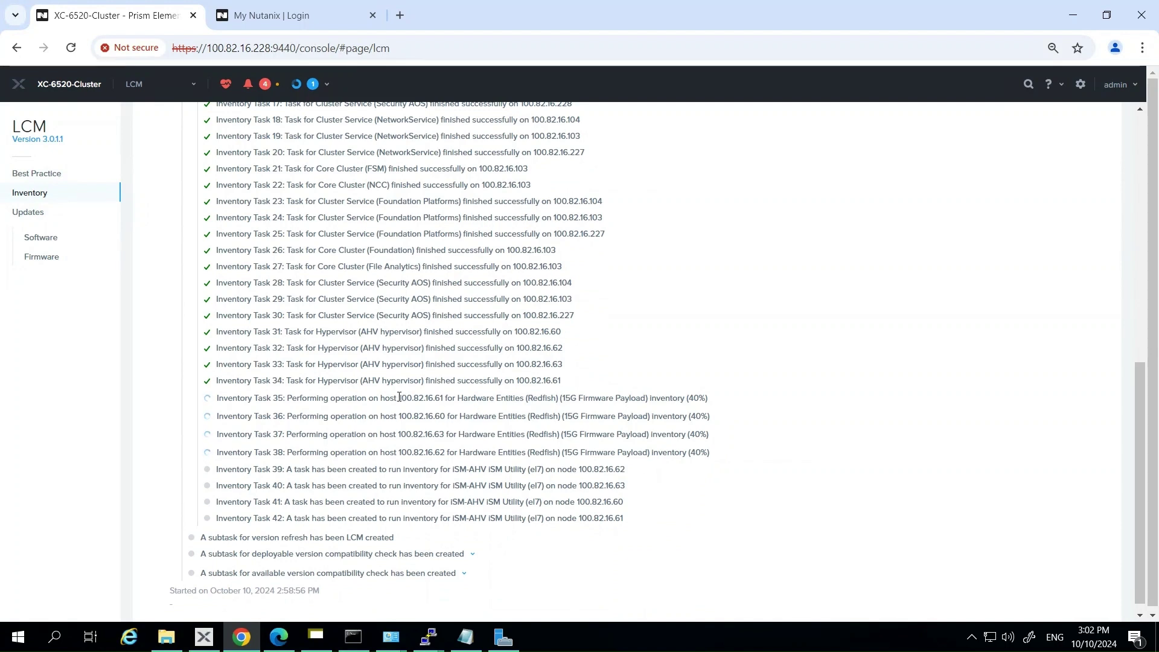
# Highlight the Task 34 and module download lines, then expand the version fetch and compatibility checks.
pyautogui.moveTo(398, 397); pyautogui.dragTo(708, 396)
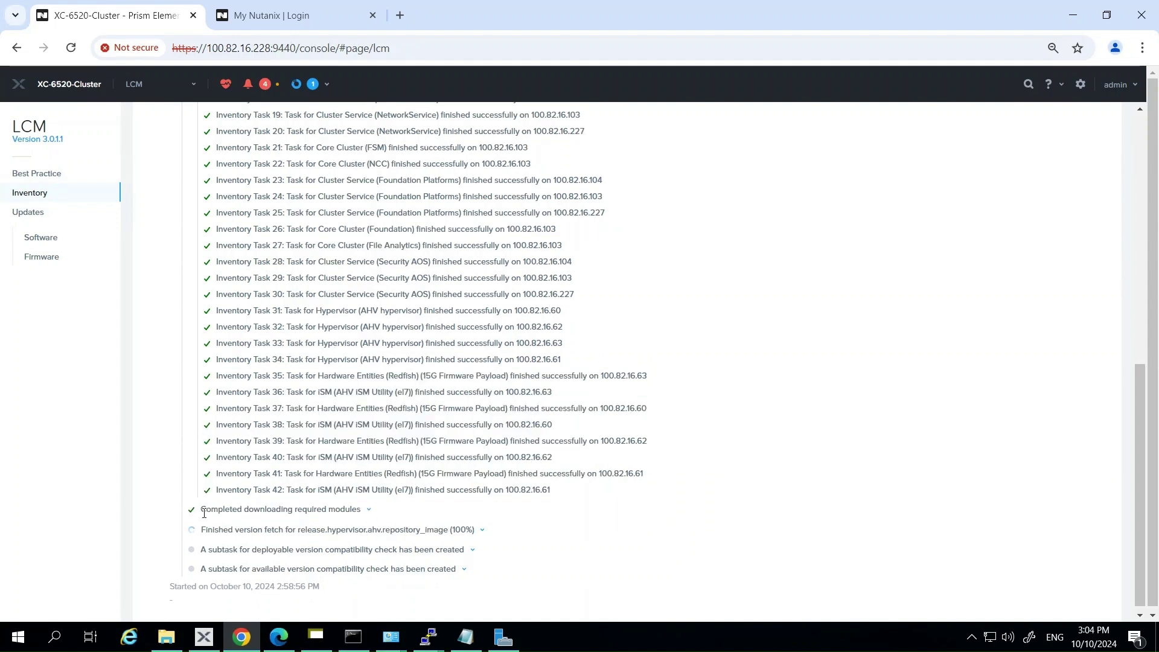
pyautogui.moveTo(201, 509); pyautogui.dragTo(363, 510)
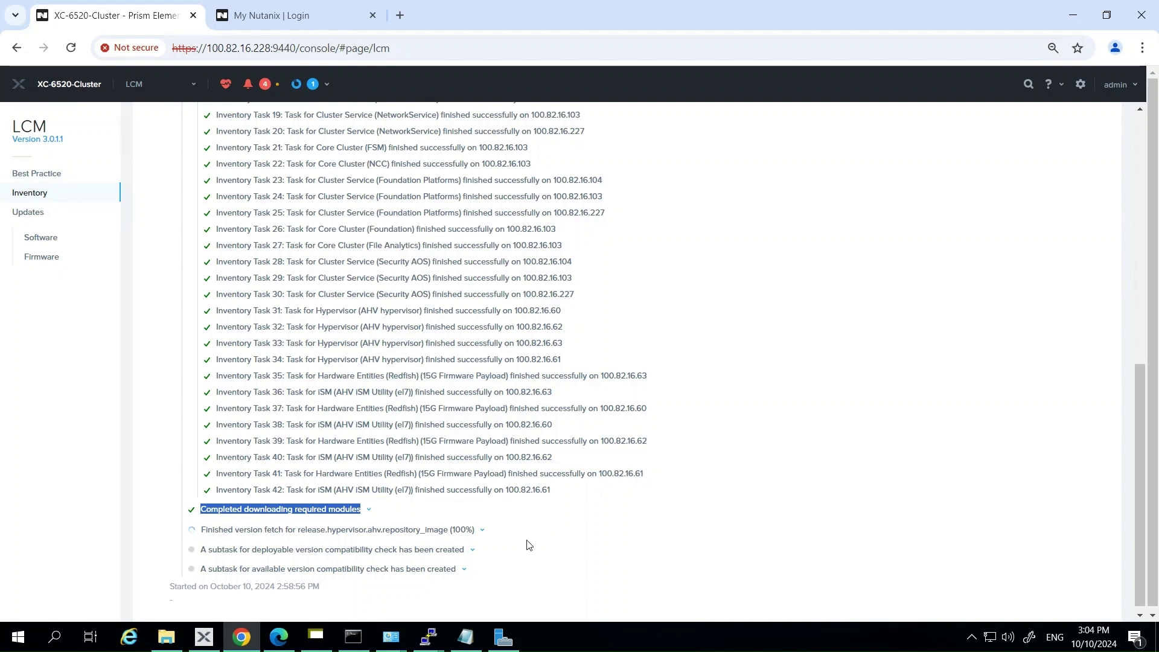
pyautogui.click(482, 531)
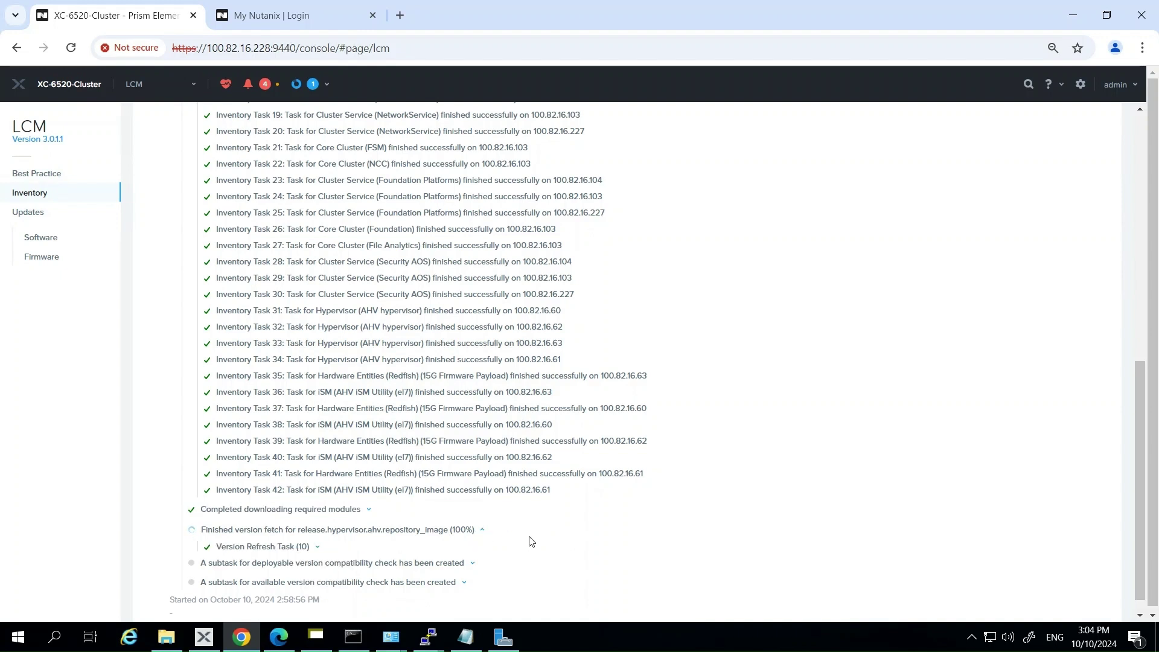
pyautogui.scroll(-1, 509, 535)
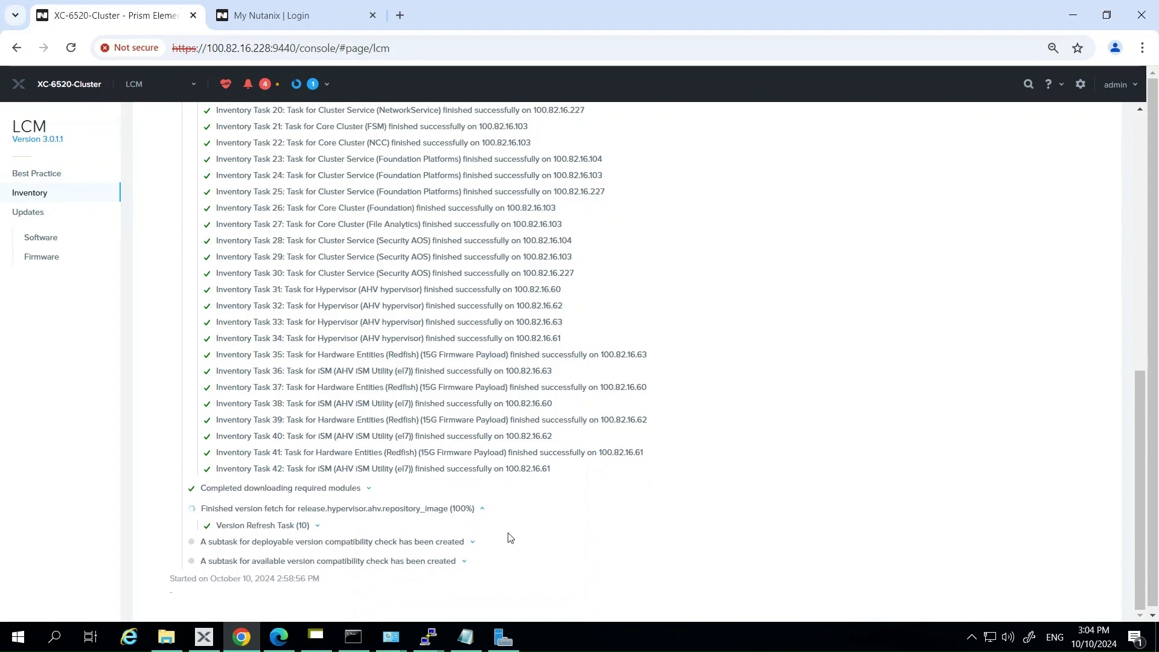
pyautogui.click(474, 543)
pyautogui.scroll(-1, 523, 551)
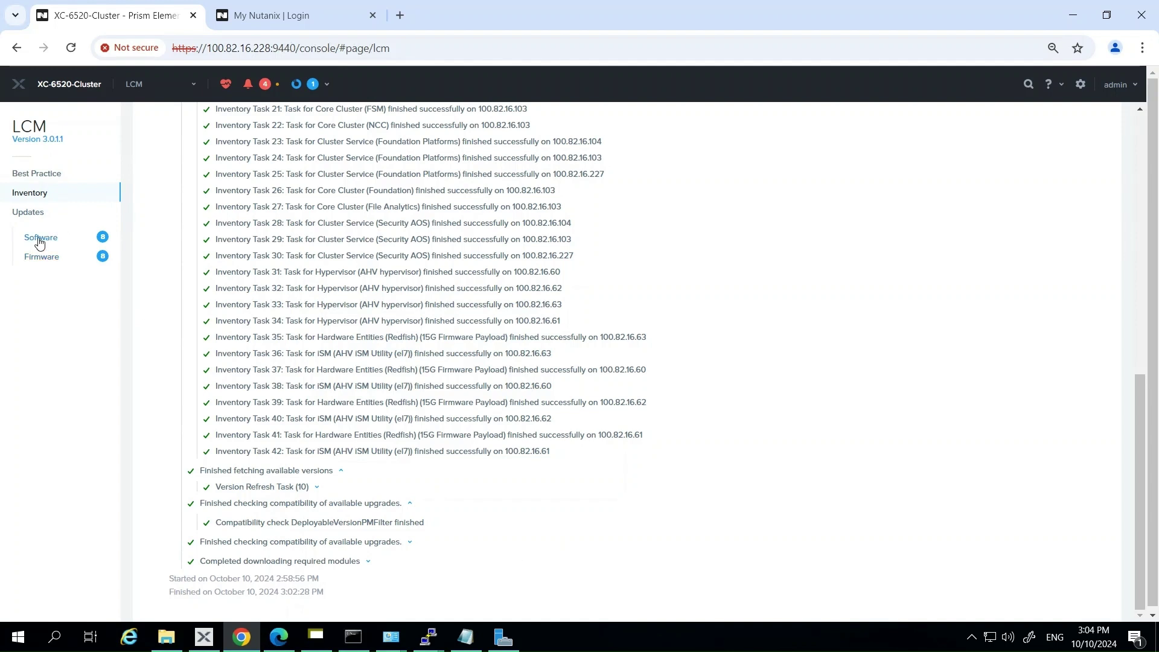
# Review the available software updates, including the current AOS version, then the firmware updates list.
pyautogui.click(40, 240)
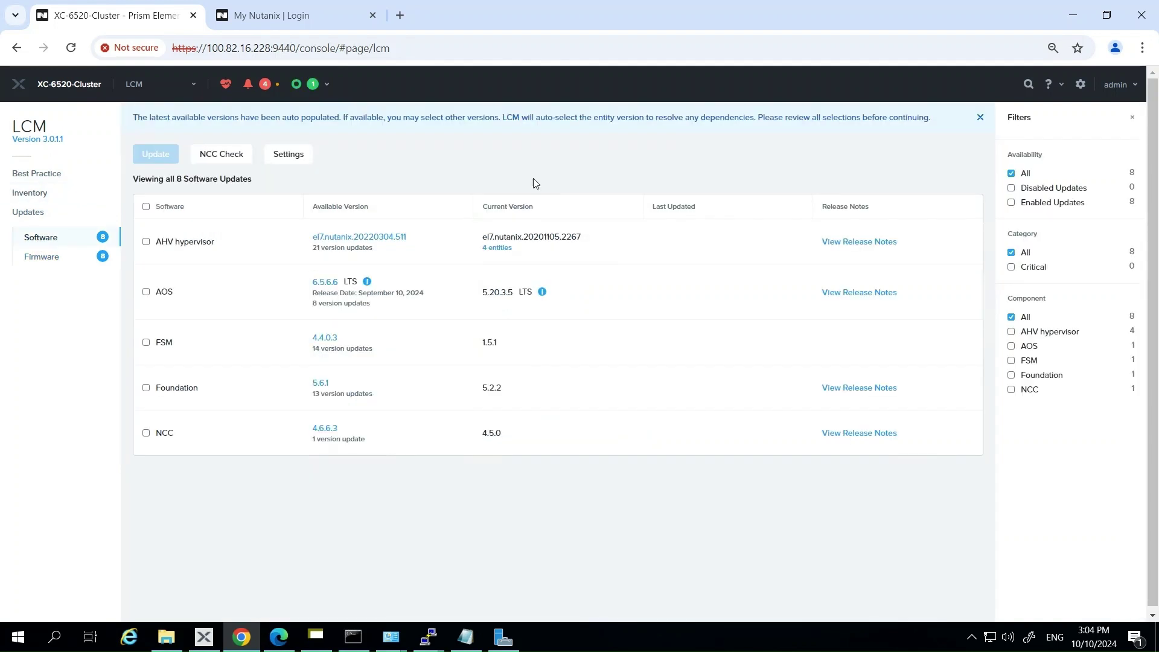
pyautogui.moveTo(496, 294); pyautogui.dragTo(379, 304)
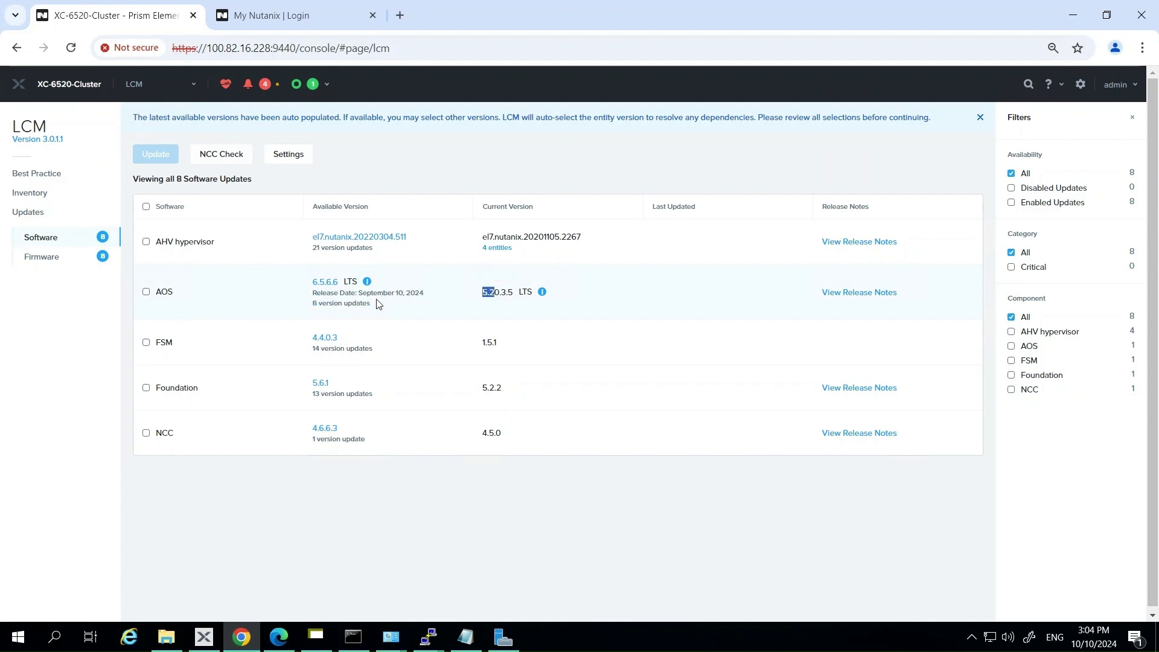
pyautogui.click(395, 310)
pyautogui.click(50, 262)
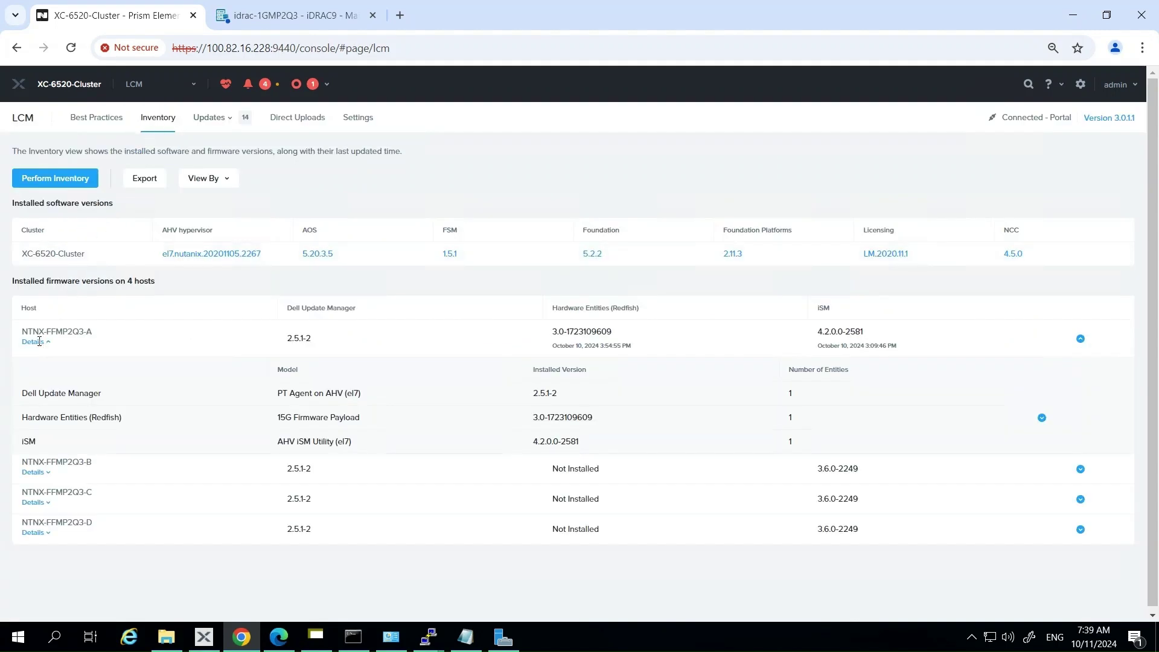
# Collapse host NTNX-FFMP2Q3-A's details and keep the inventory grouped by host.
pyautogui.click(47, 344)
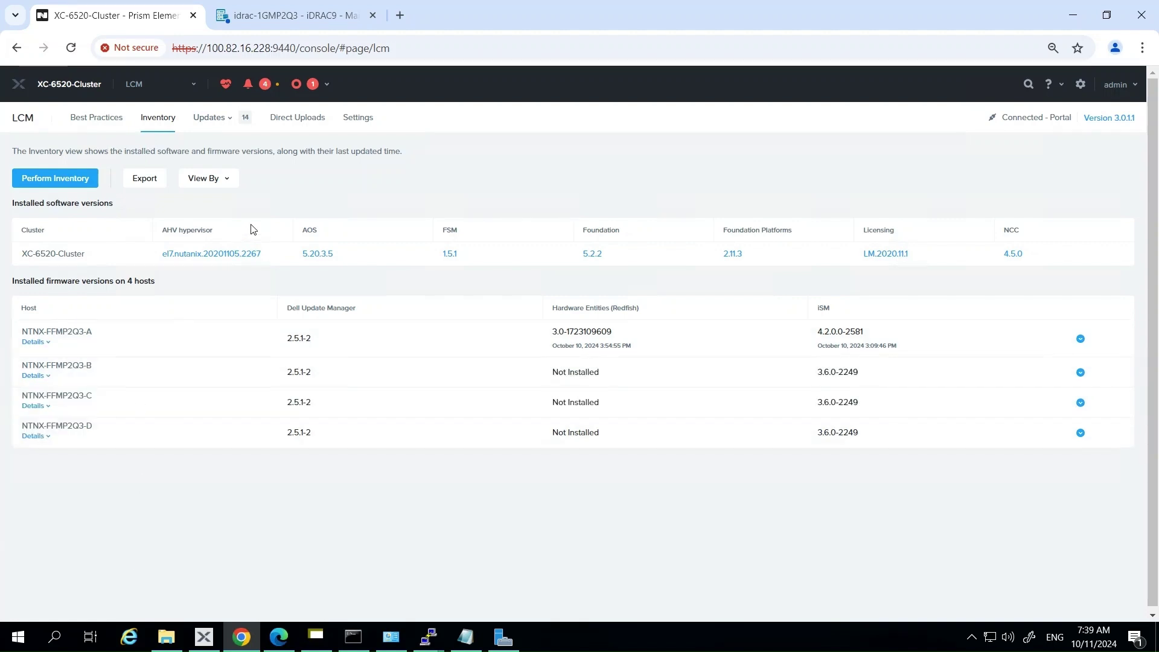
pyautogui.click(217, 178)
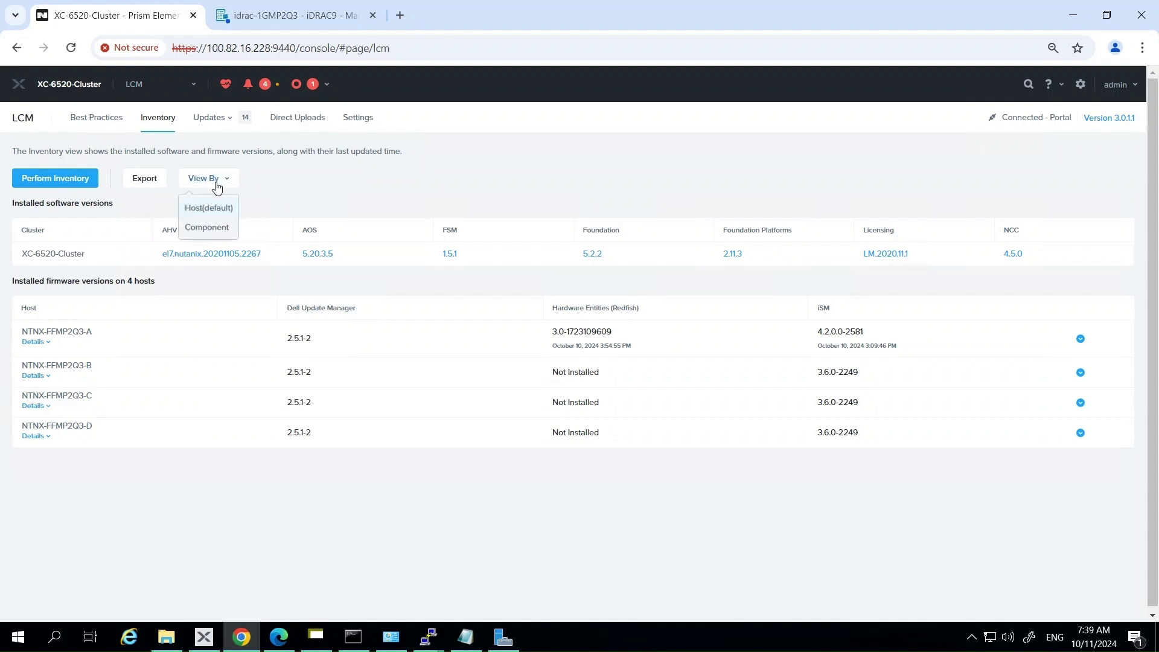
pyautogui.click(216, 208)
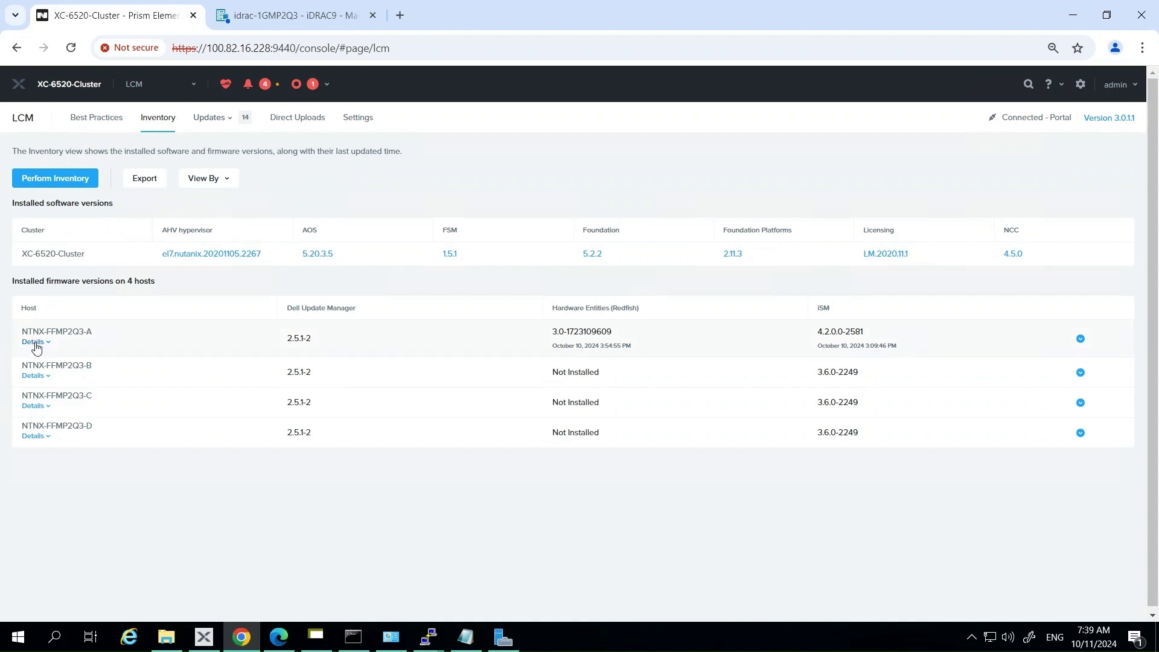
# Browse host NTNX-FFMP2Q3-A's Hardware Entities bundle contents, then switch View By to Component.
pyautogui.click(35, 342)
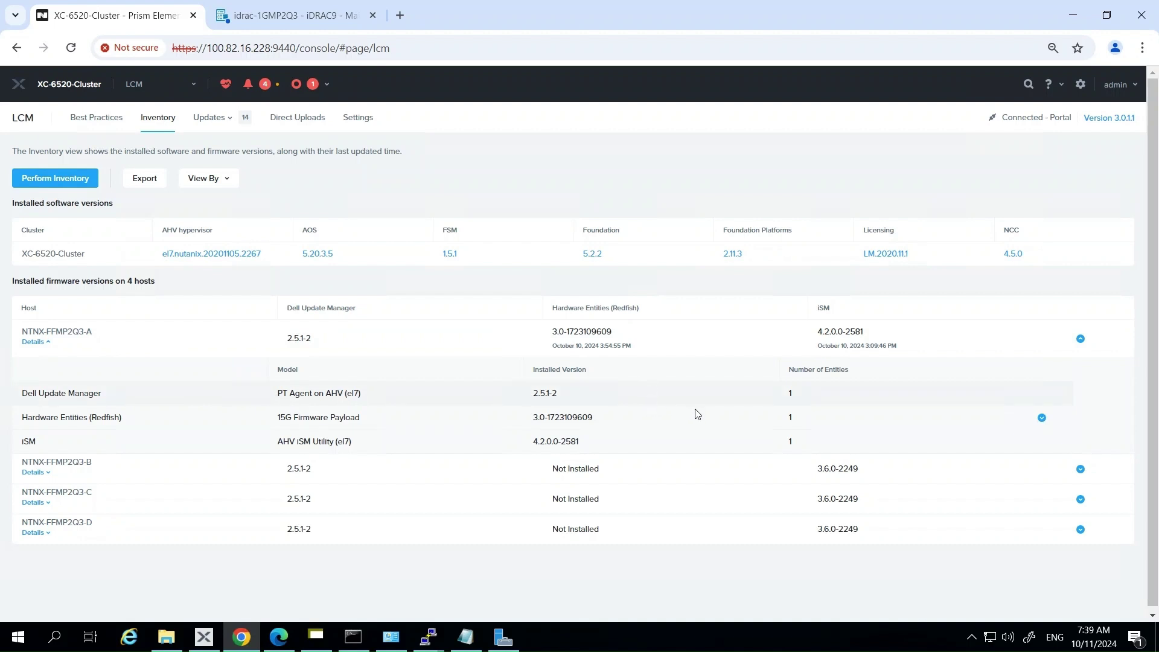
pyautogui.click(1042, 418)
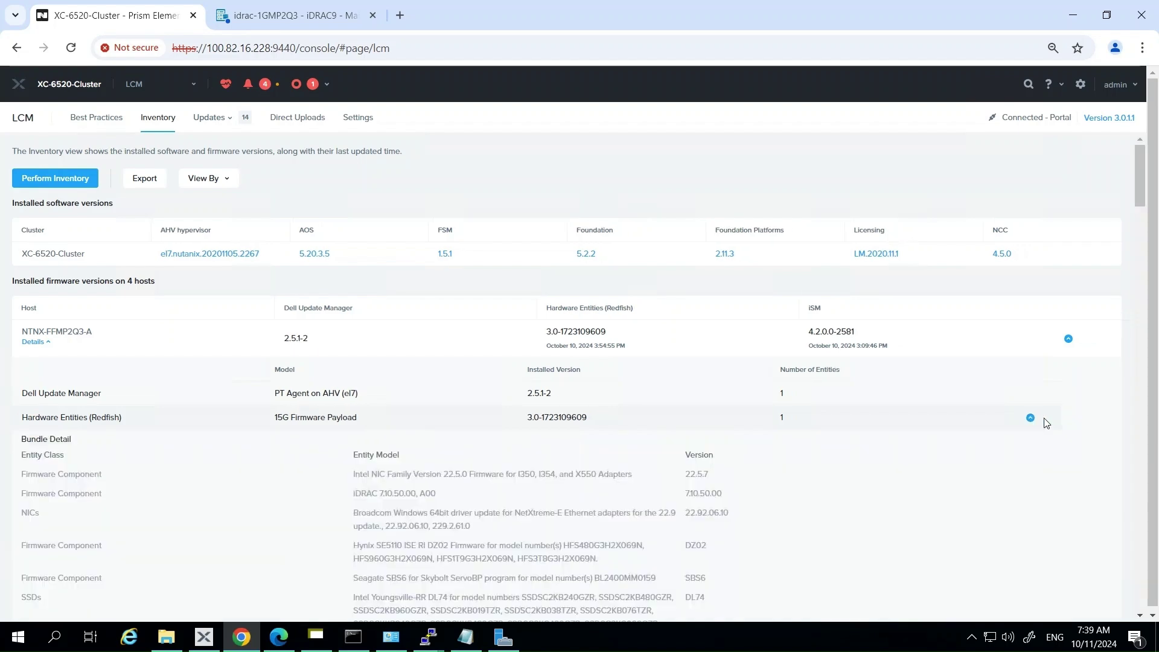
pyautogui.scroll(-6, 569, 411)
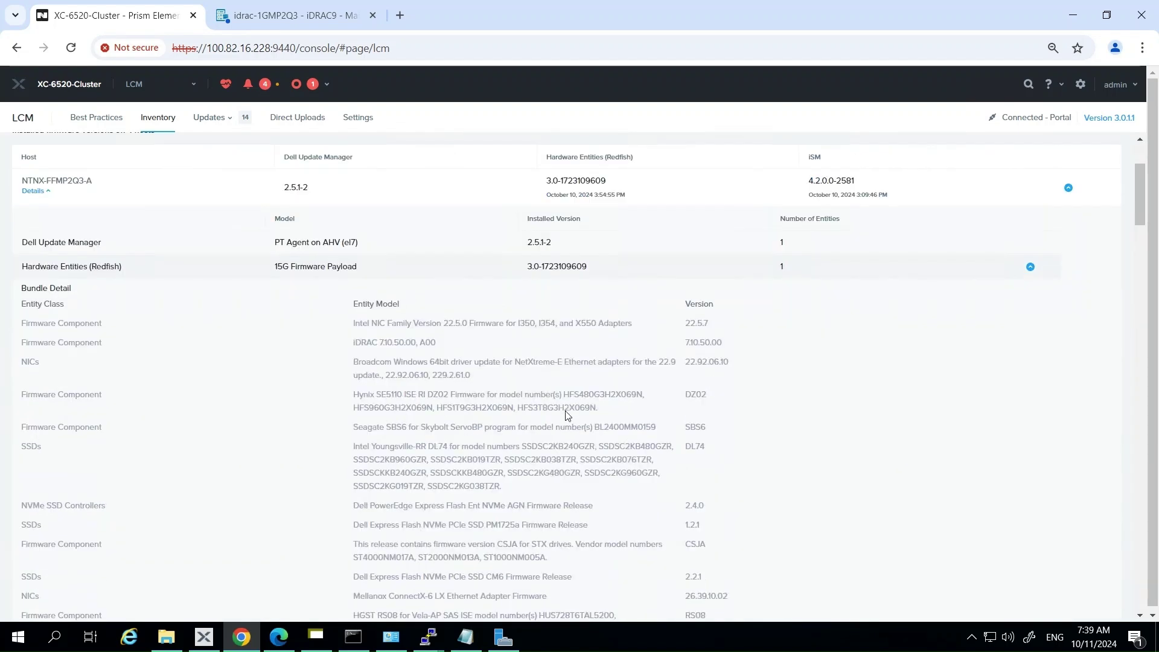
pyautogui.scroll(-5, 567, 414)
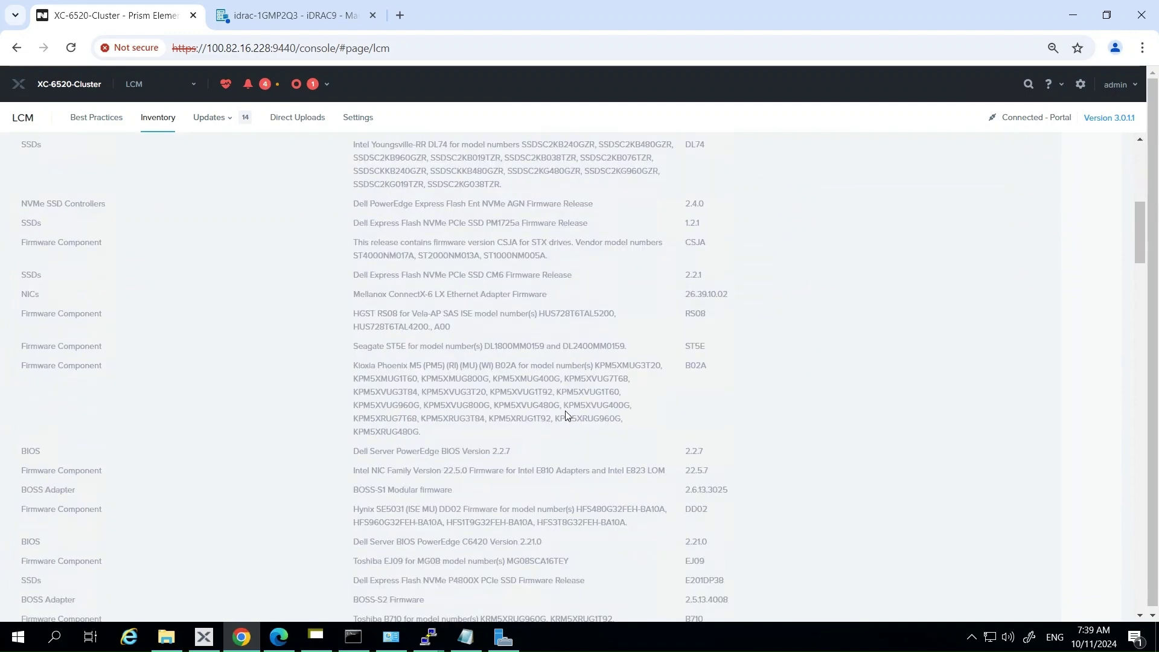
pyautogui.scroll(-6, 566, 415)
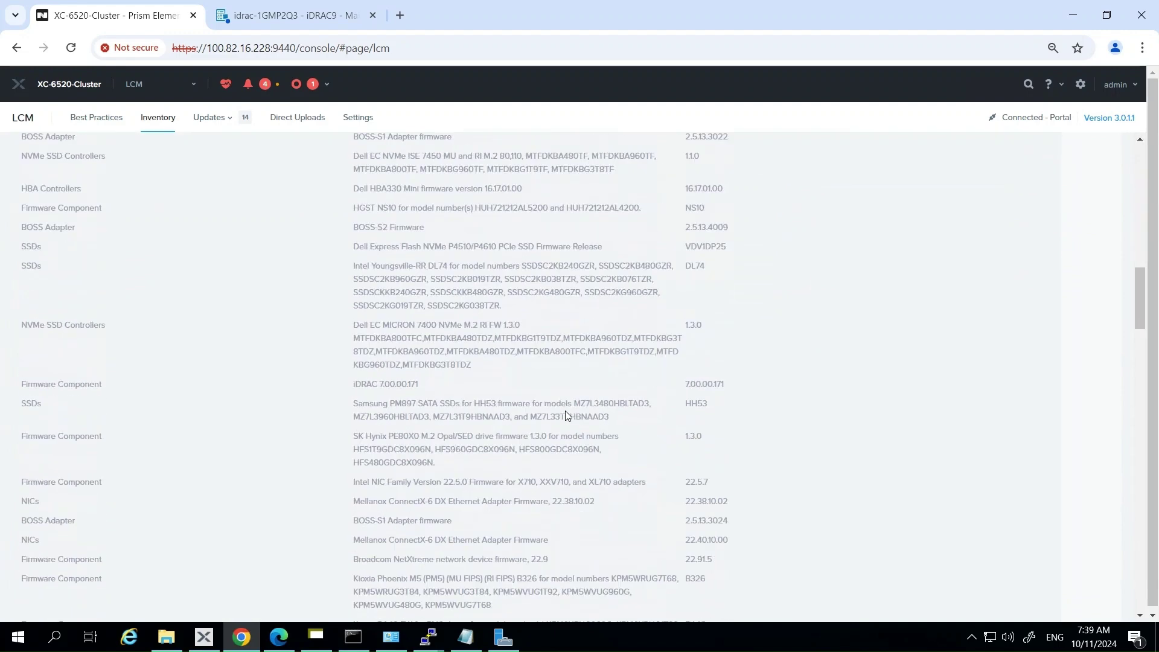
pyautogui.scroll(15, 566, 411)
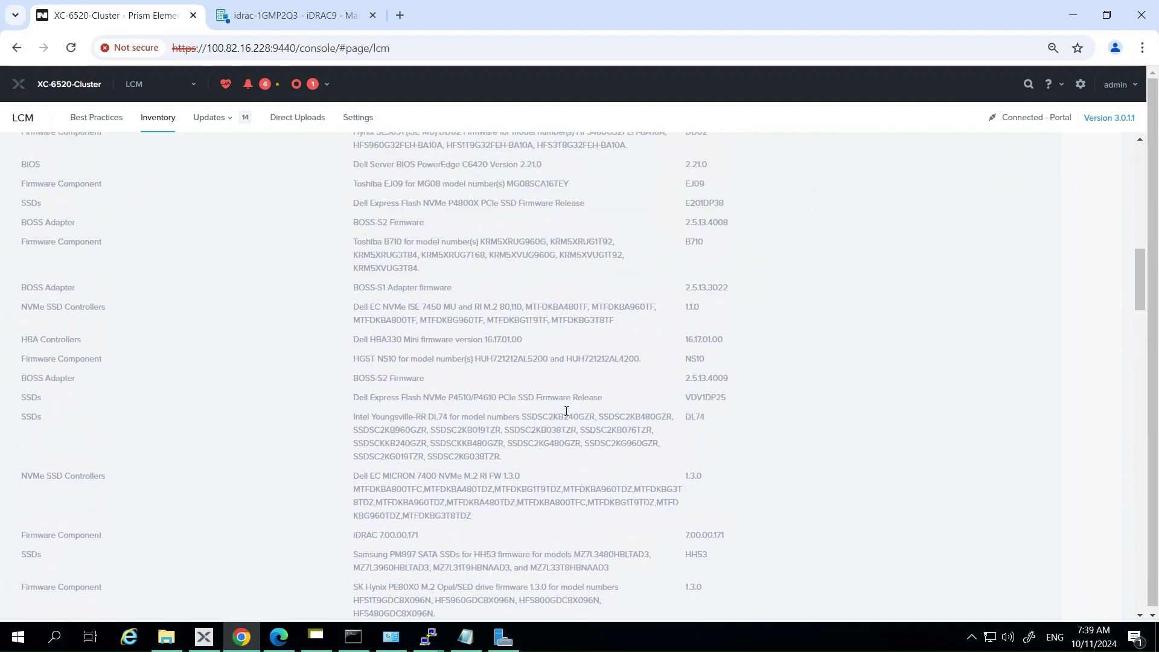
pyautogui.scroll(5, 567, 412)
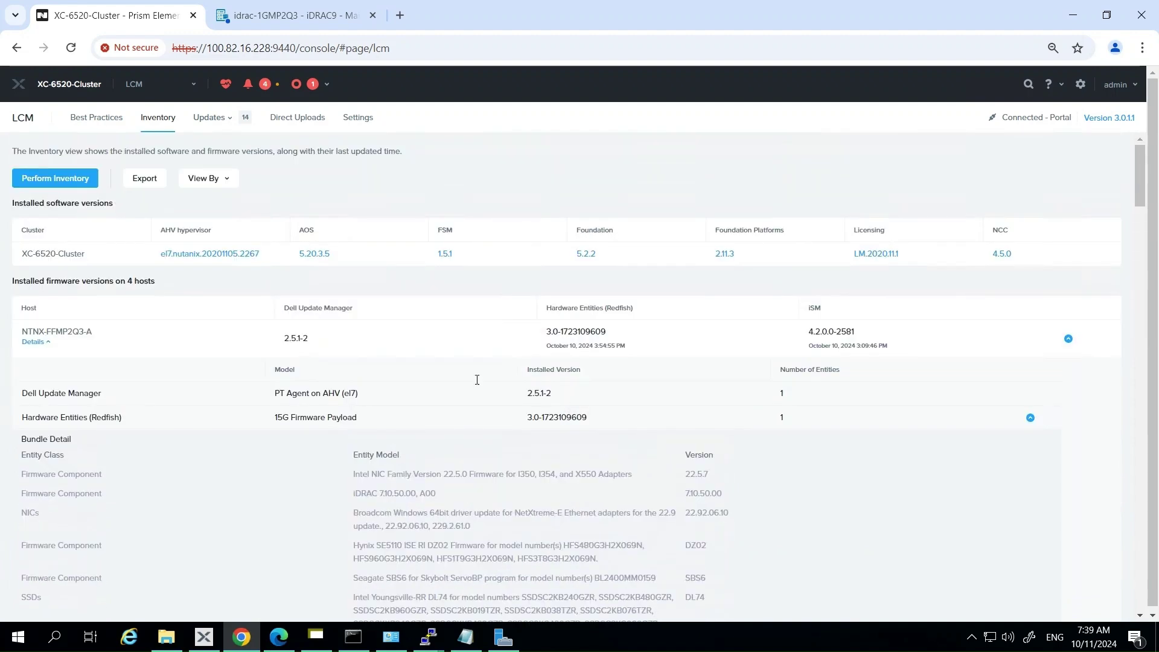
pyautogui.click(213, 176)
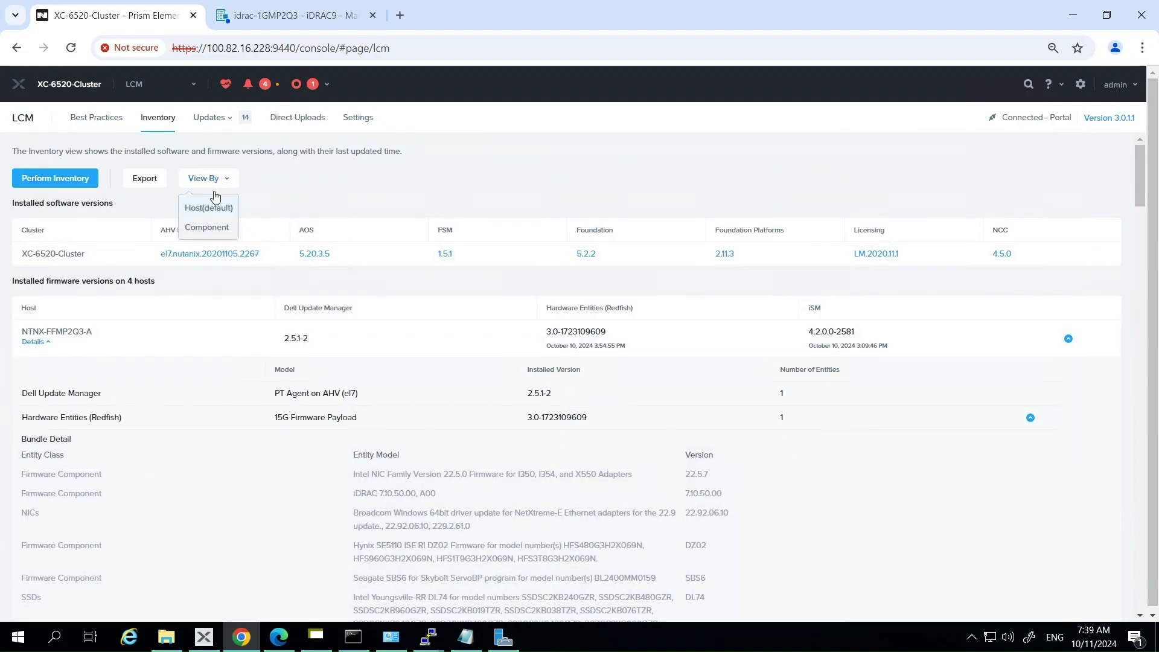
pyautogui.click(209, 229)
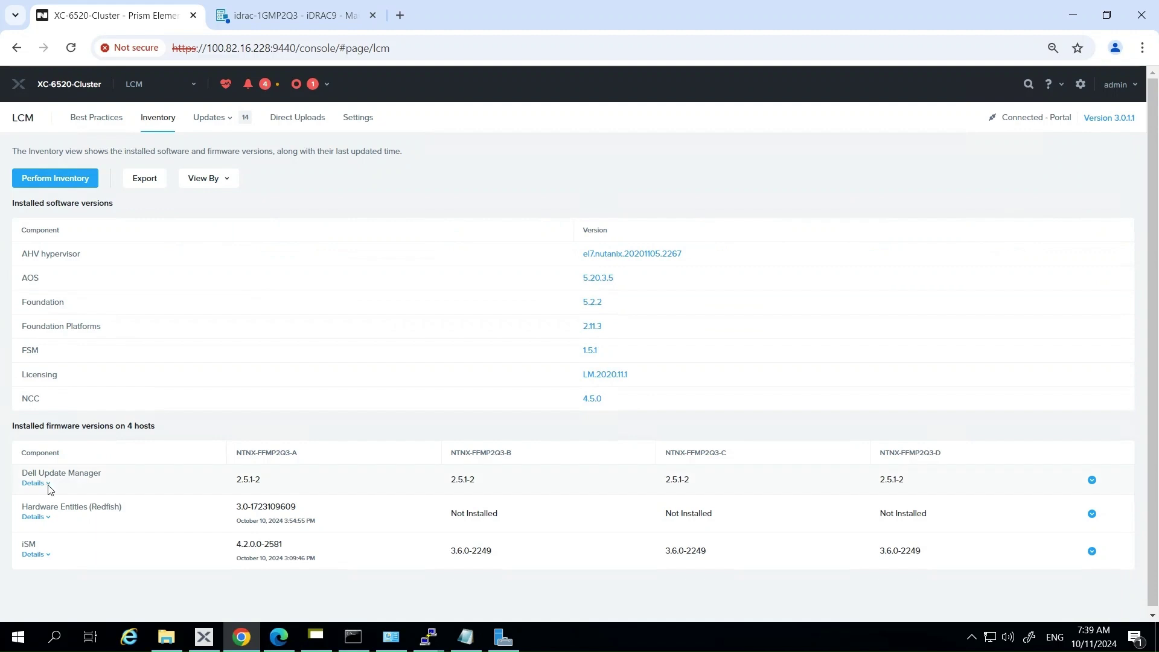
# Expand Hardware Entities (Redfish) per host and browse host NTNX-FFMP2Q3-A's 15G Firmware Payload bundle detail.
pyautogui.click(34, 521)
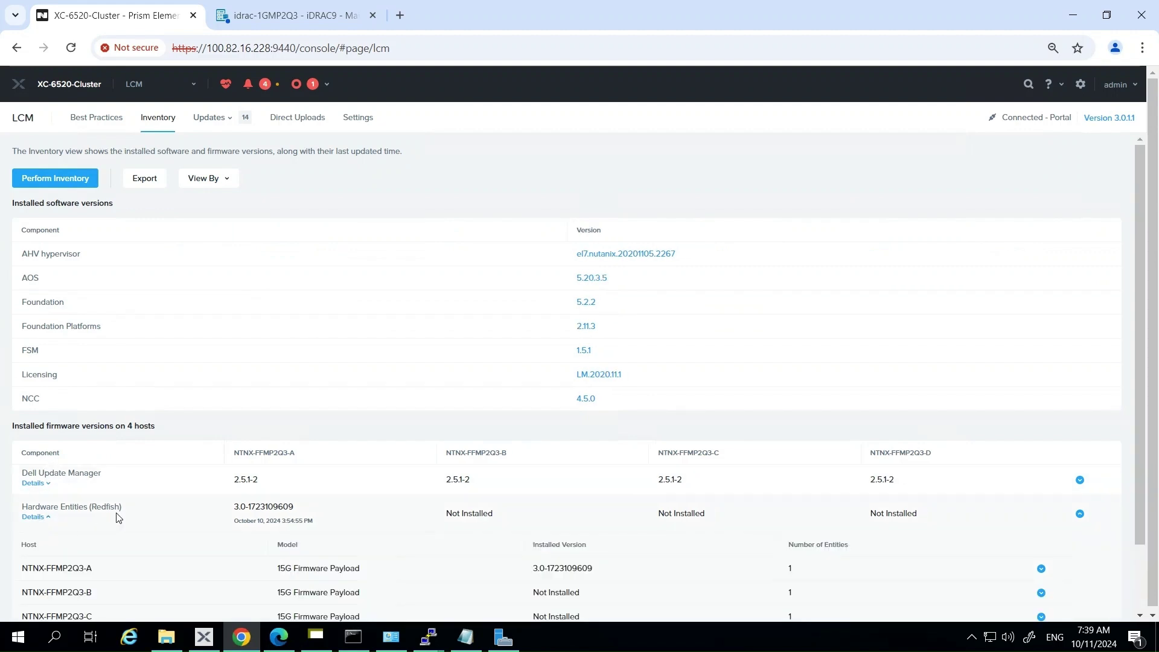
pyautogui.scroll(-2, 116, 516)
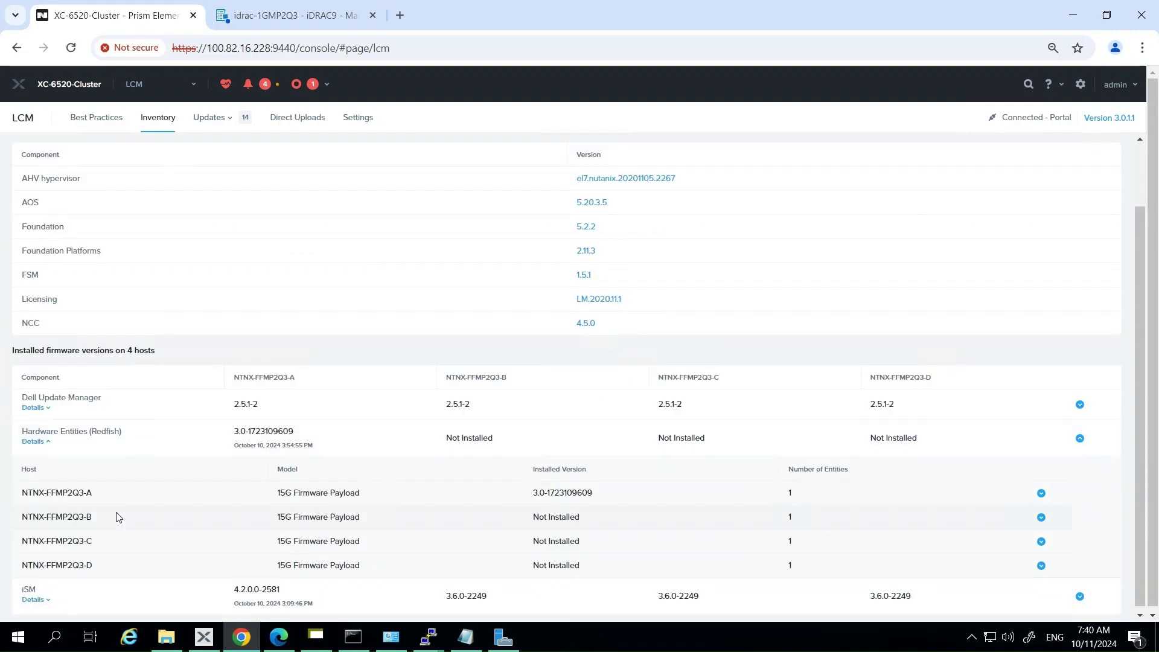
pyautogui.click(1042, 493)
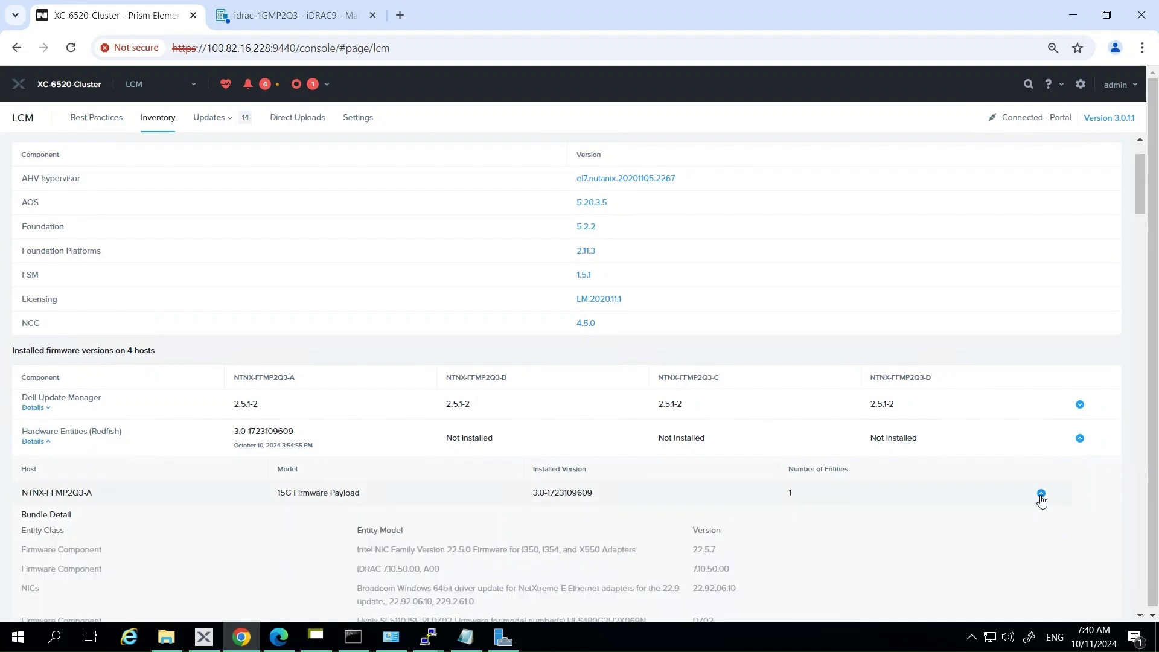
pyautogui.scroll(-3, 935, 505)
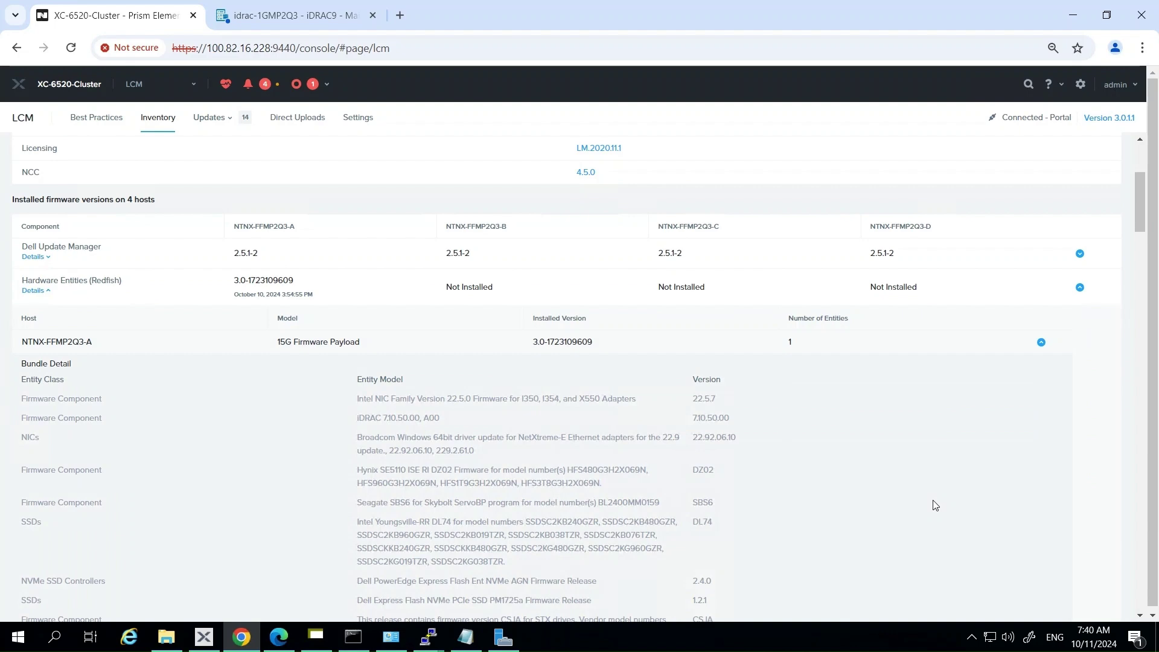
pyautogui.scroll(4, 935, 504)
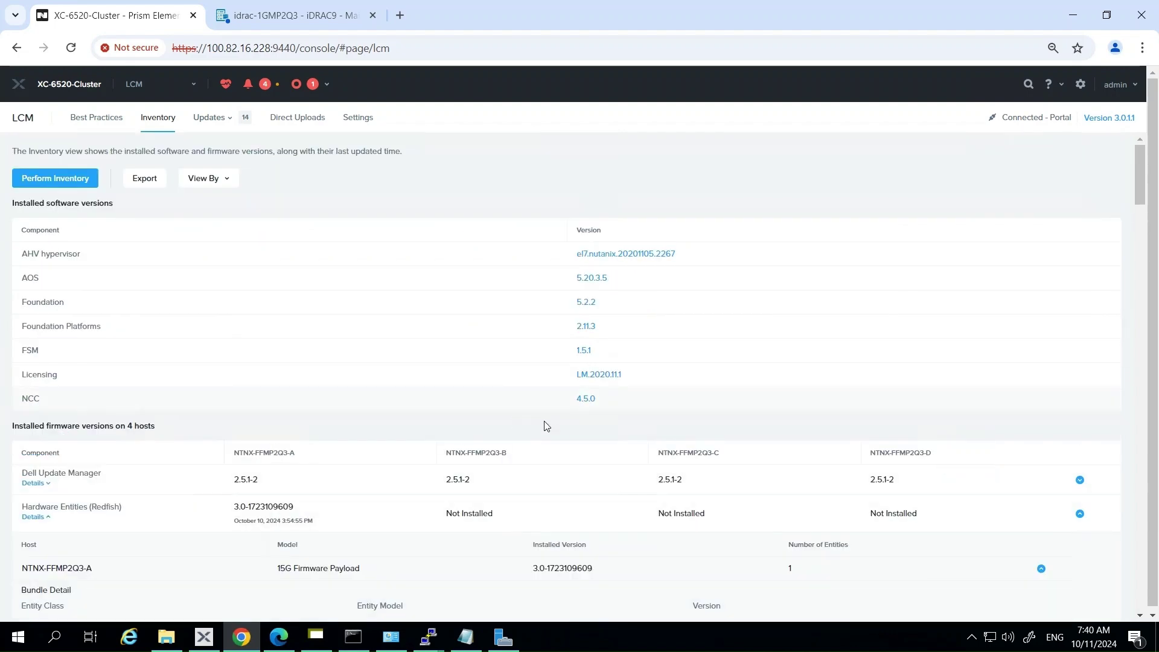
pyautogui.click(214, 118)
pyautogui.click(203, 161)
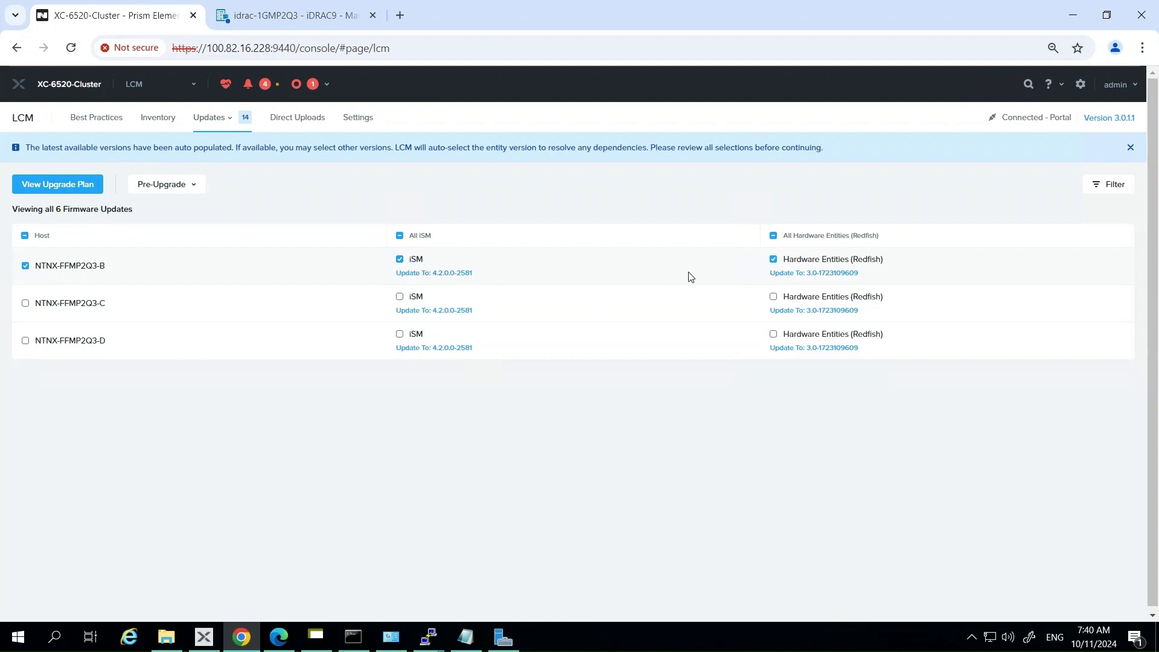
pyautogui.click(808, 276)
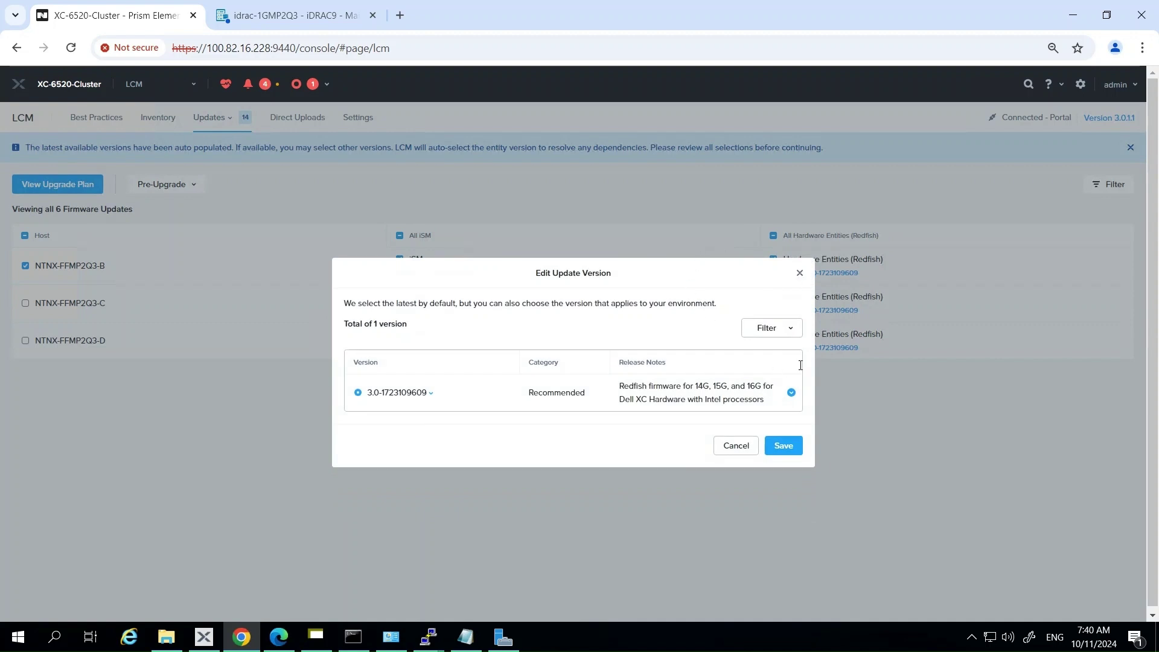
pyautogui.click(790, 329)
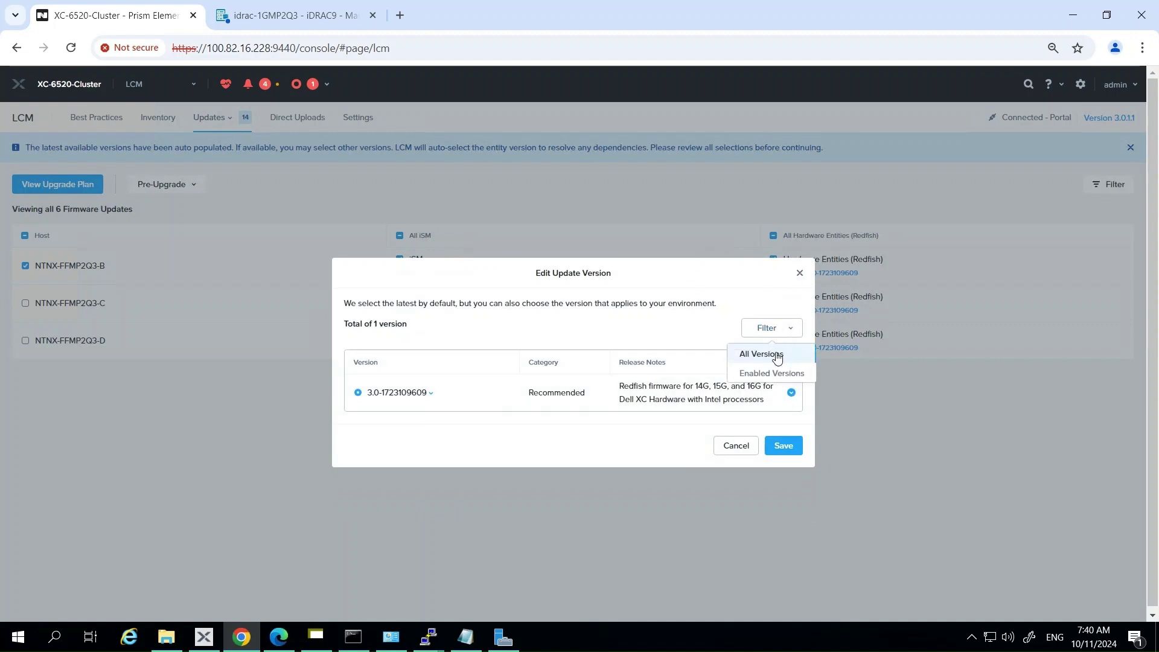
pyautogui.click(756, 374)
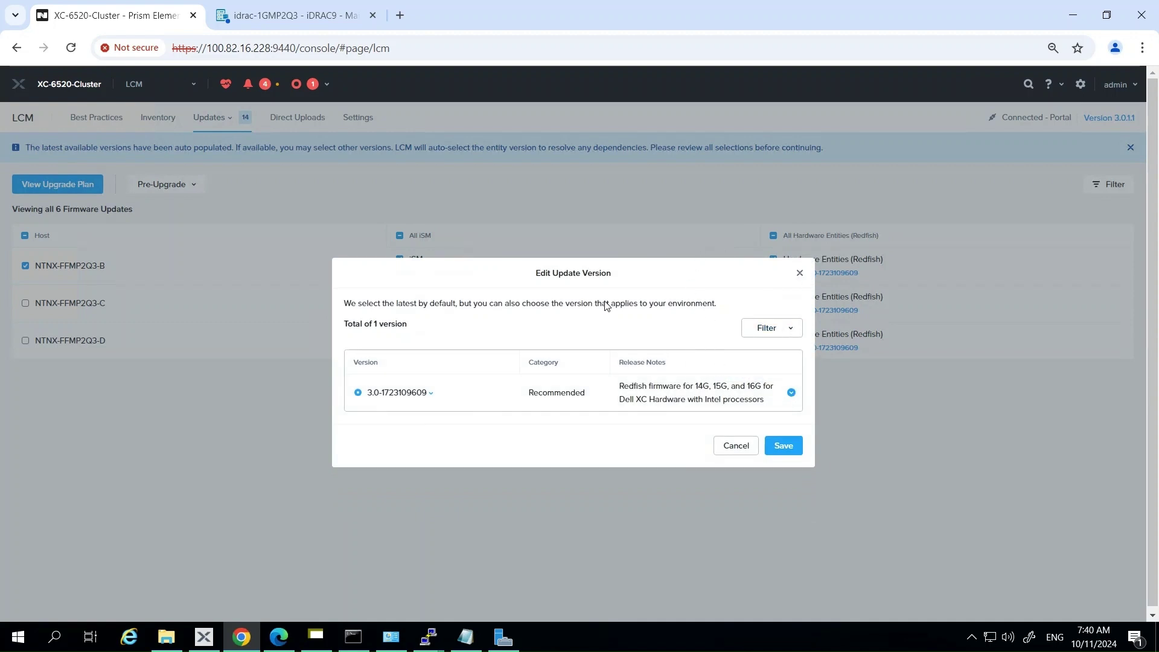
pyautogui.click(790, 394)
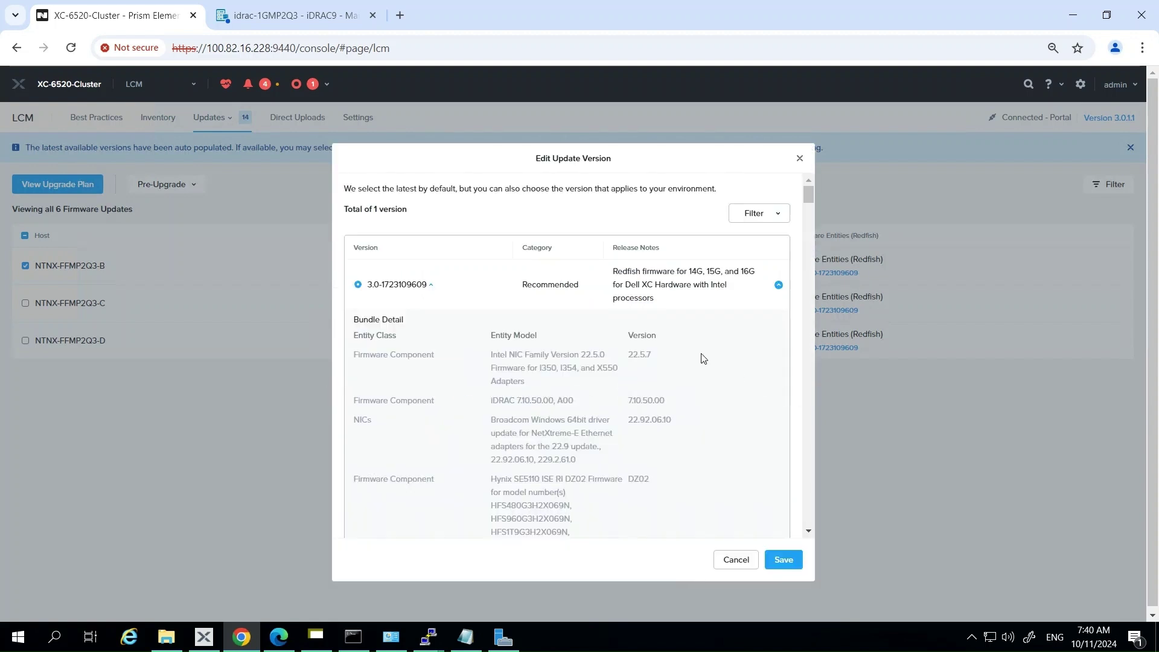
pyautogui.scroll(-3, 702, 359)
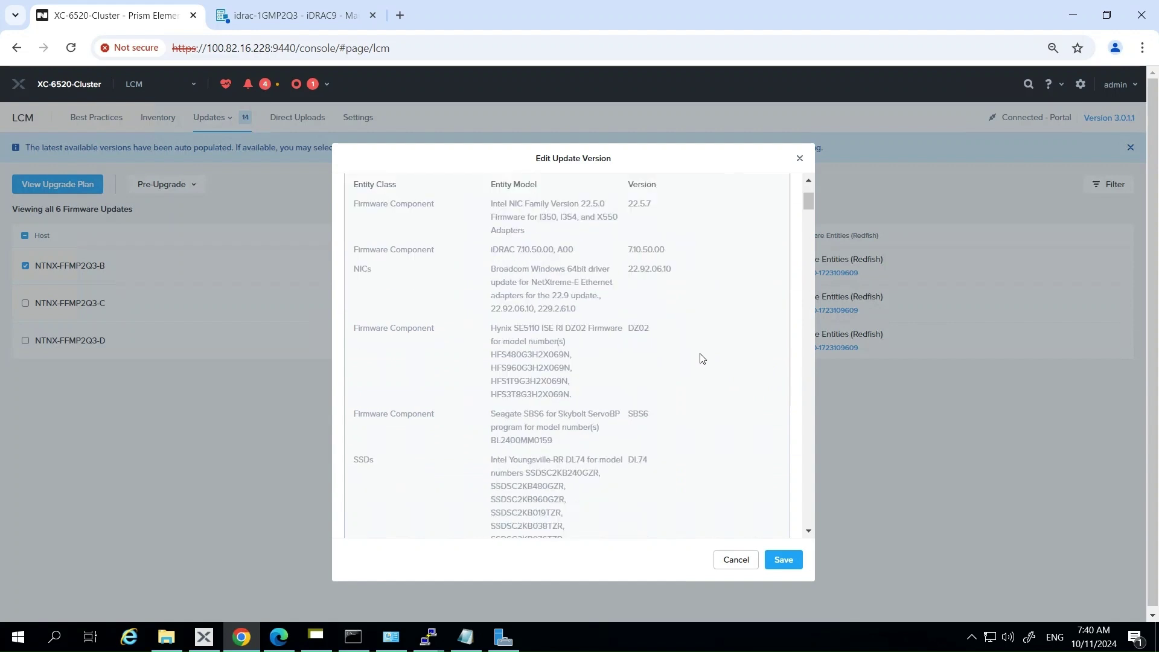
pyautogui.click(782, 560)
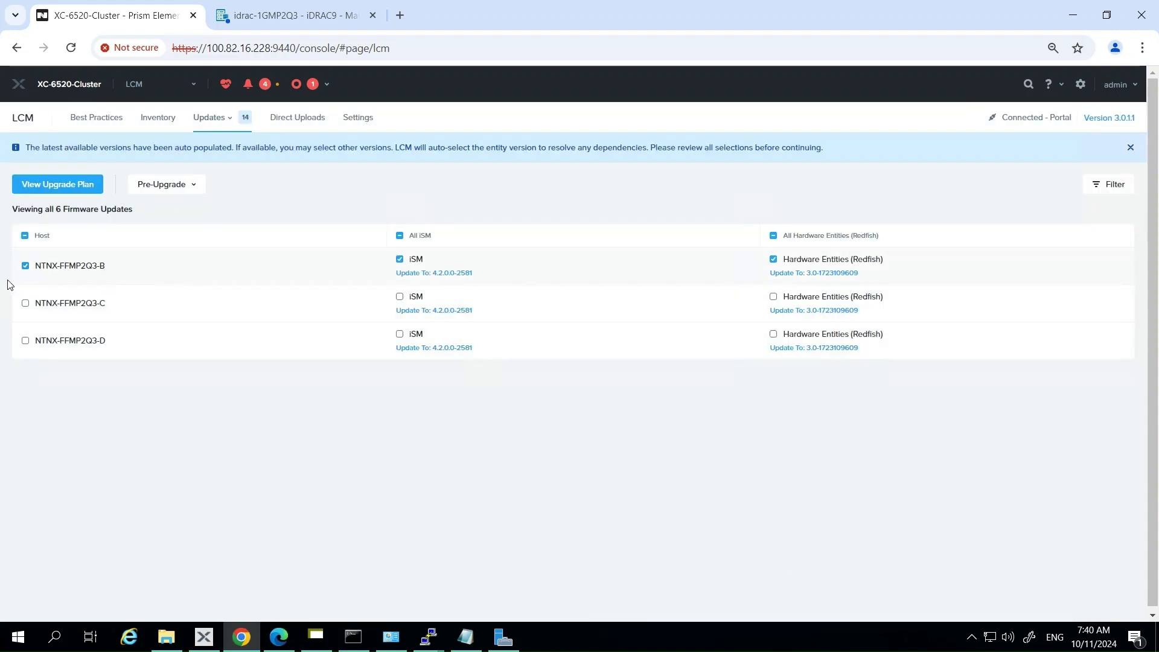
# Add hosts C and D to the iSM and Redfish updates and review host NTNX-FFMP2Q3-B's upgrade plan.
pyautogui.click(25, 340)
pyautogui.click(50, 188)
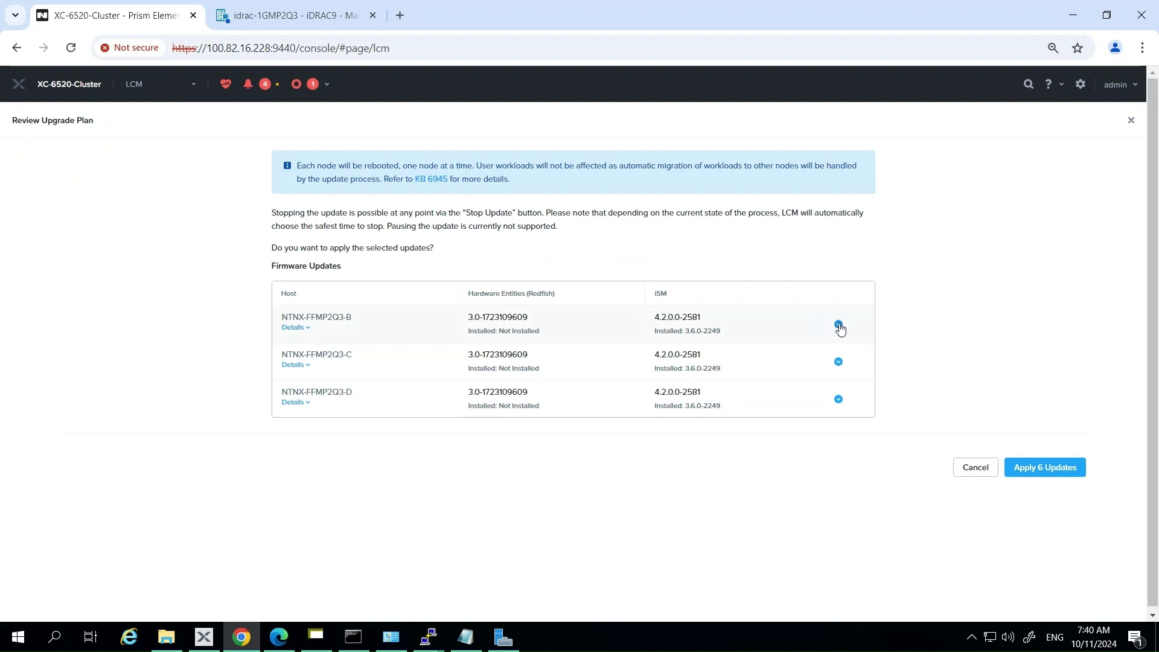
pyautogui.click(838, 325)
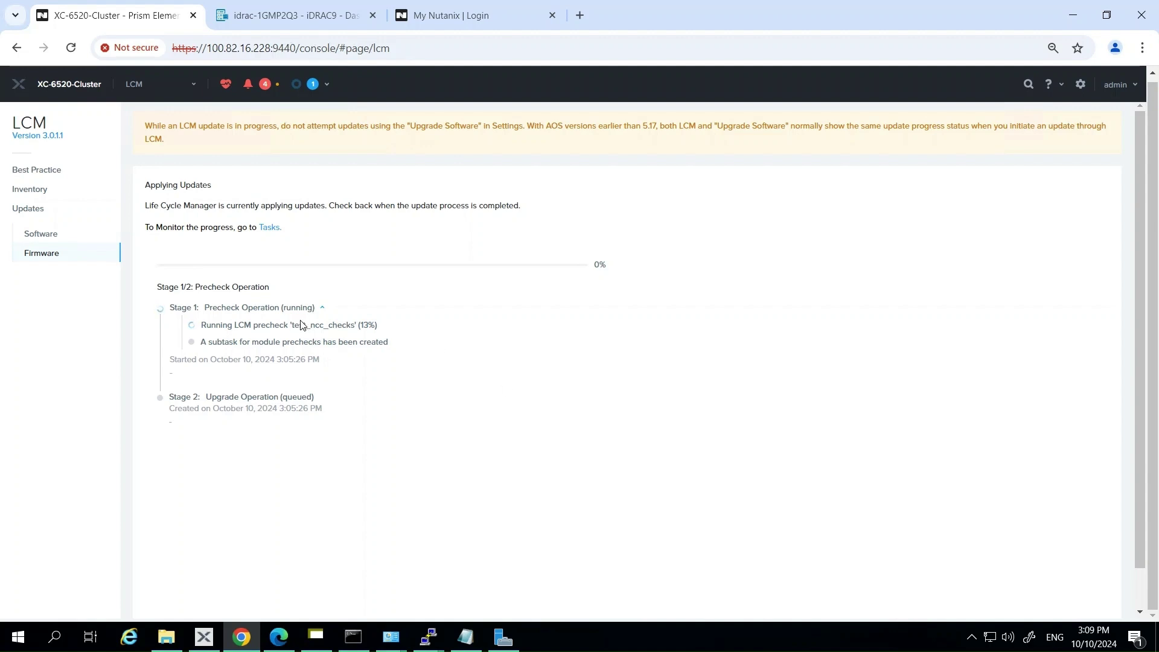
# Highlight the running precheck, then expand the Upgrade Operation stage and each node update task's subtasks.
pyautogui.moveTo(291, 324); pyautogui.dragTo(354, 325)
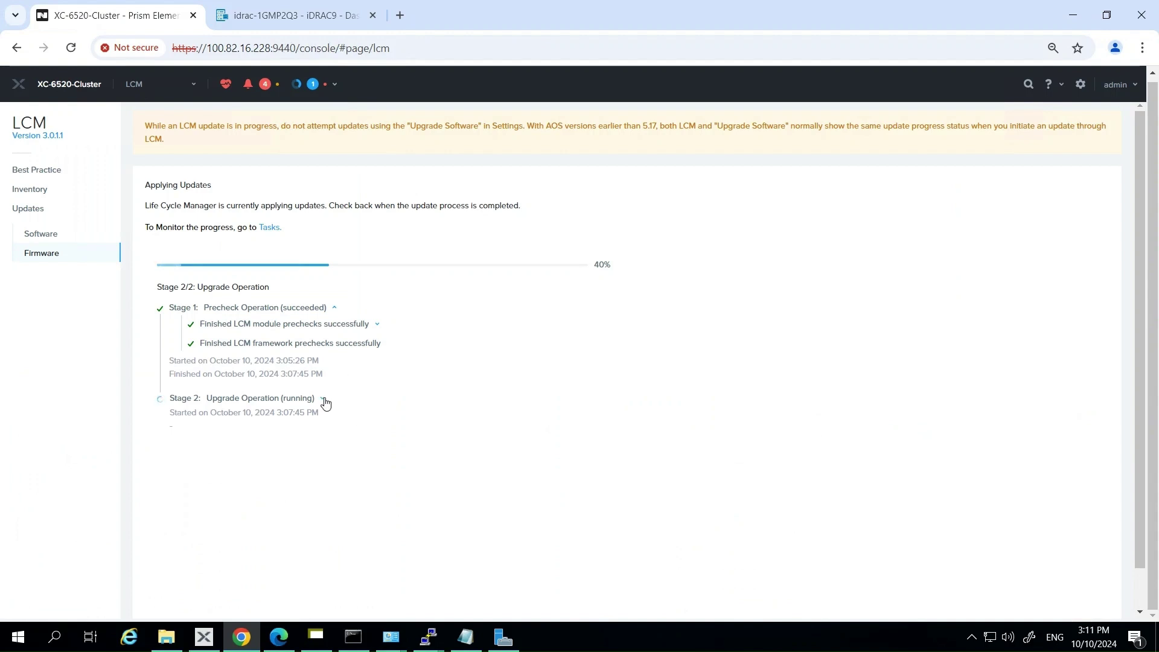
pyautogui.click(323, 398)
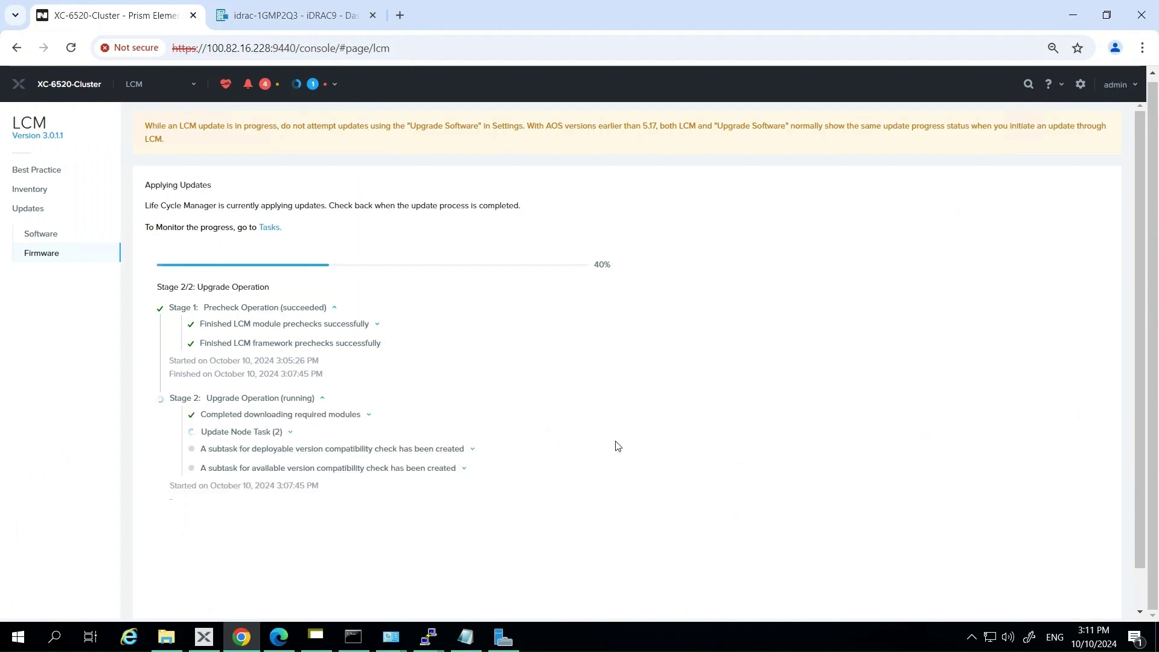
pyautogui.click(291, 433)
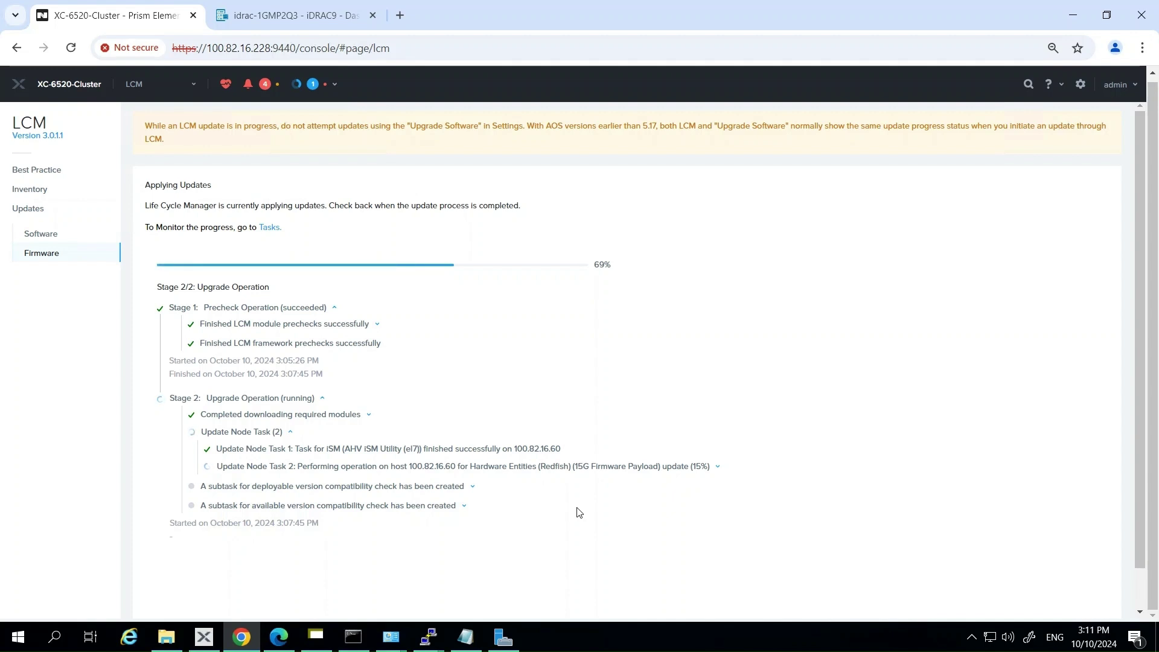
pyautogui.click(717, 469)
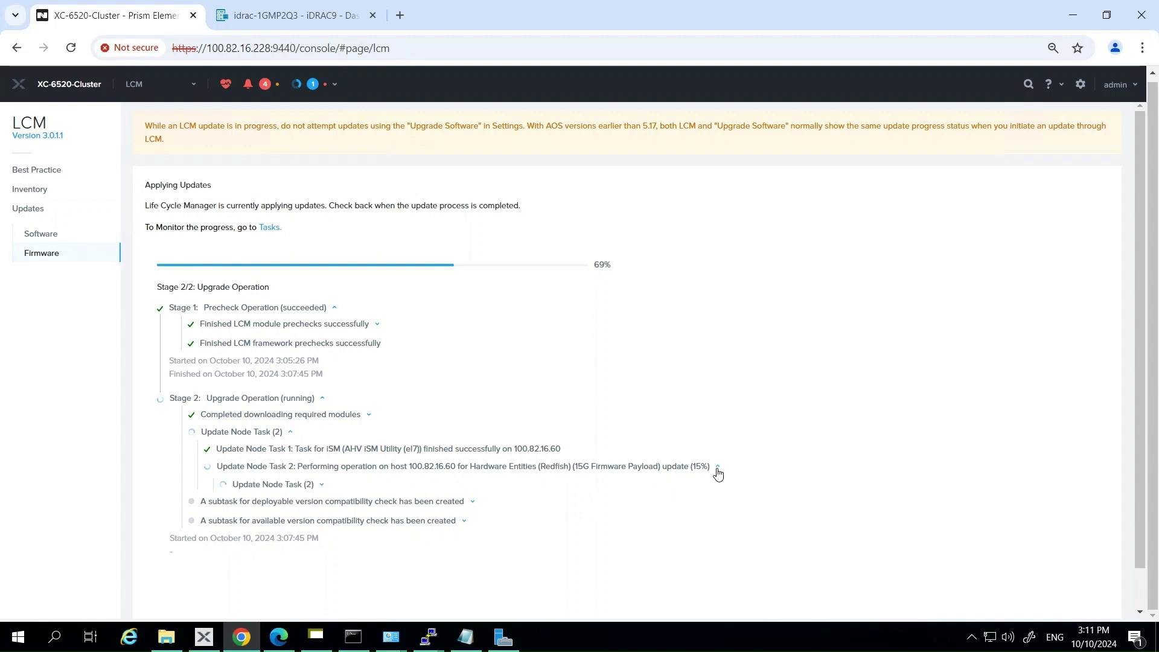
pyautogui.click(322, 487)
pyautogui.click(322, 486)
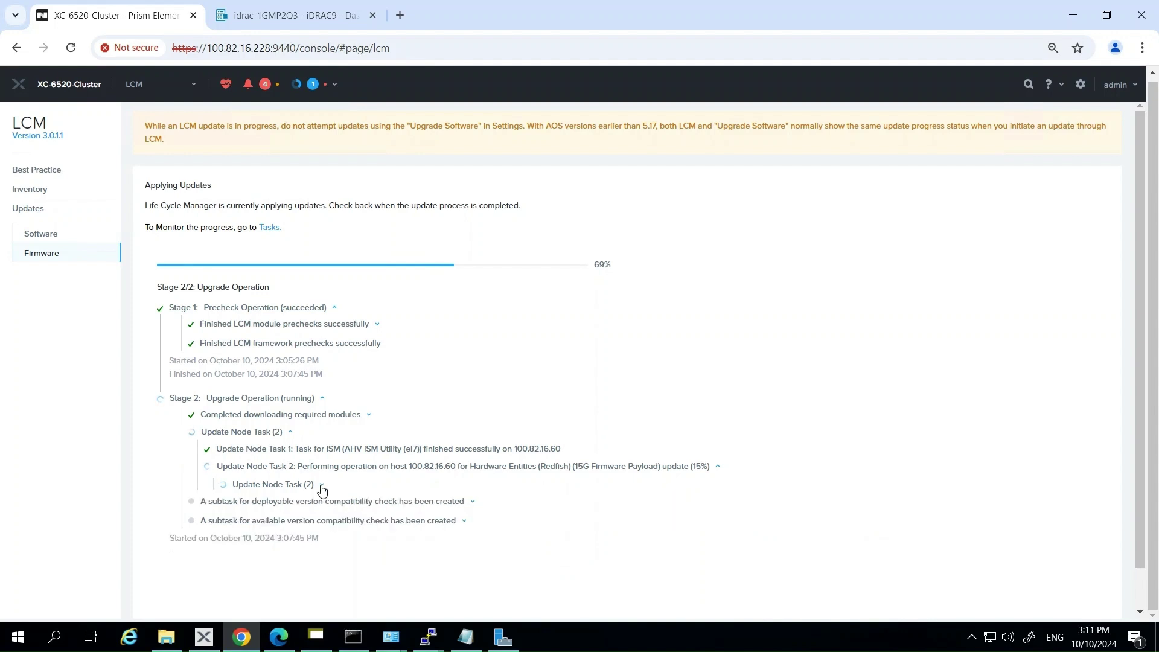
pyautogui.click(322, 486)
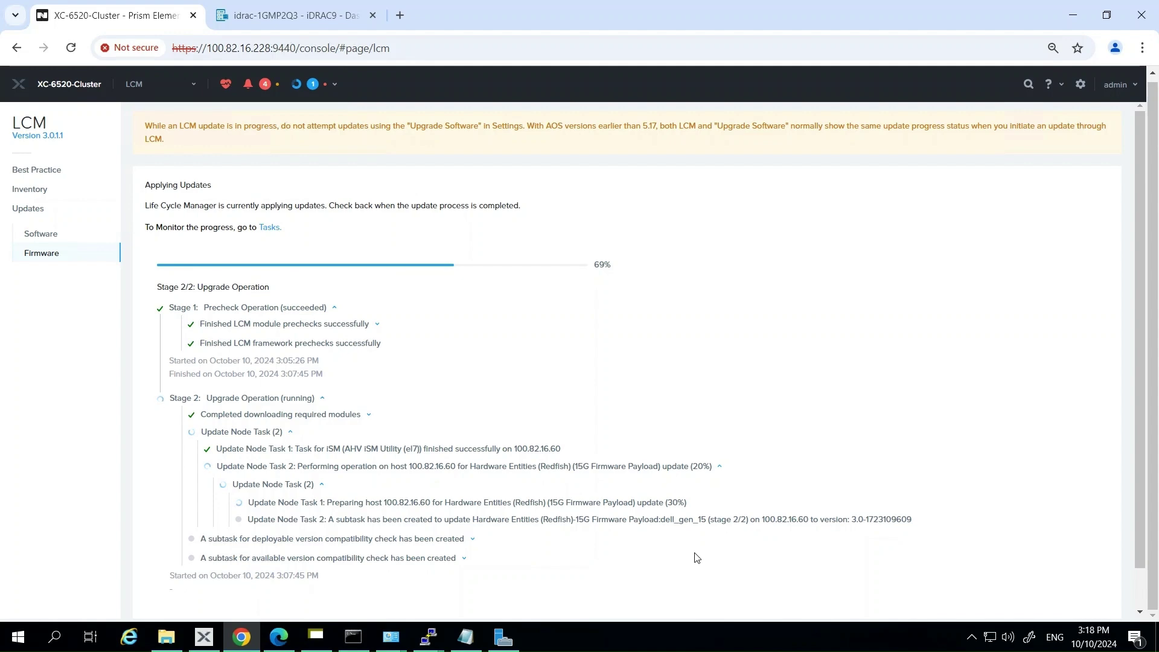
# Switch to the iDRAC9 console and highlight the one in-progress firmware update job.
pyautogui.click(290, 15)
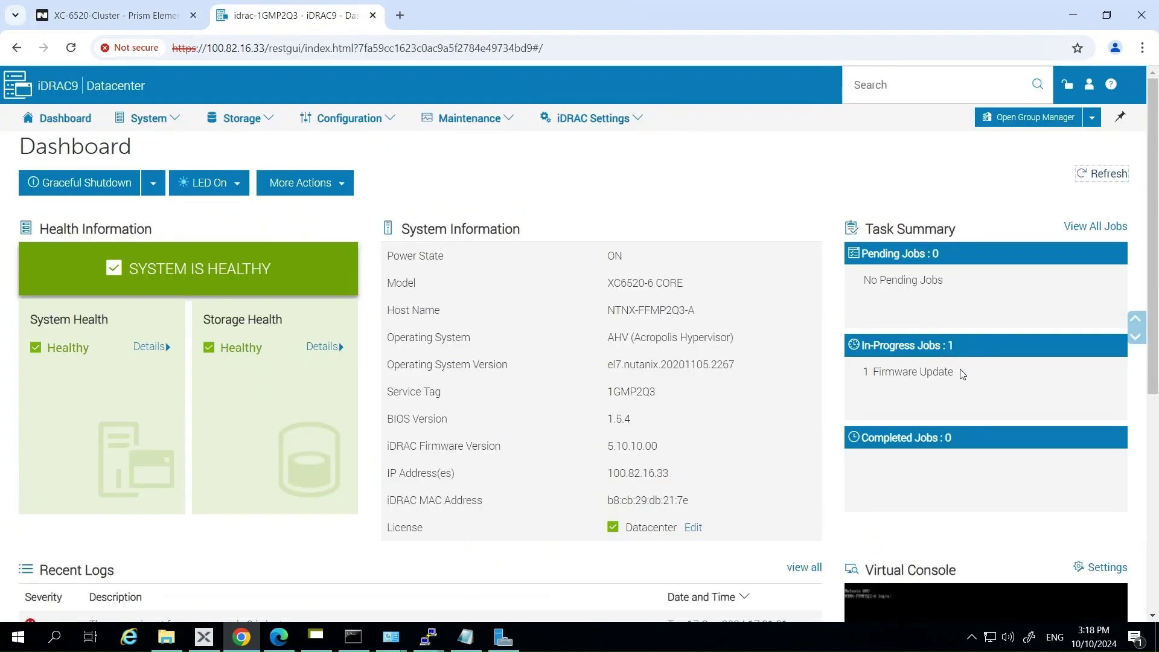
pyautogui.moveTo(956, 373); pyautogui.dragTo(861, 379)
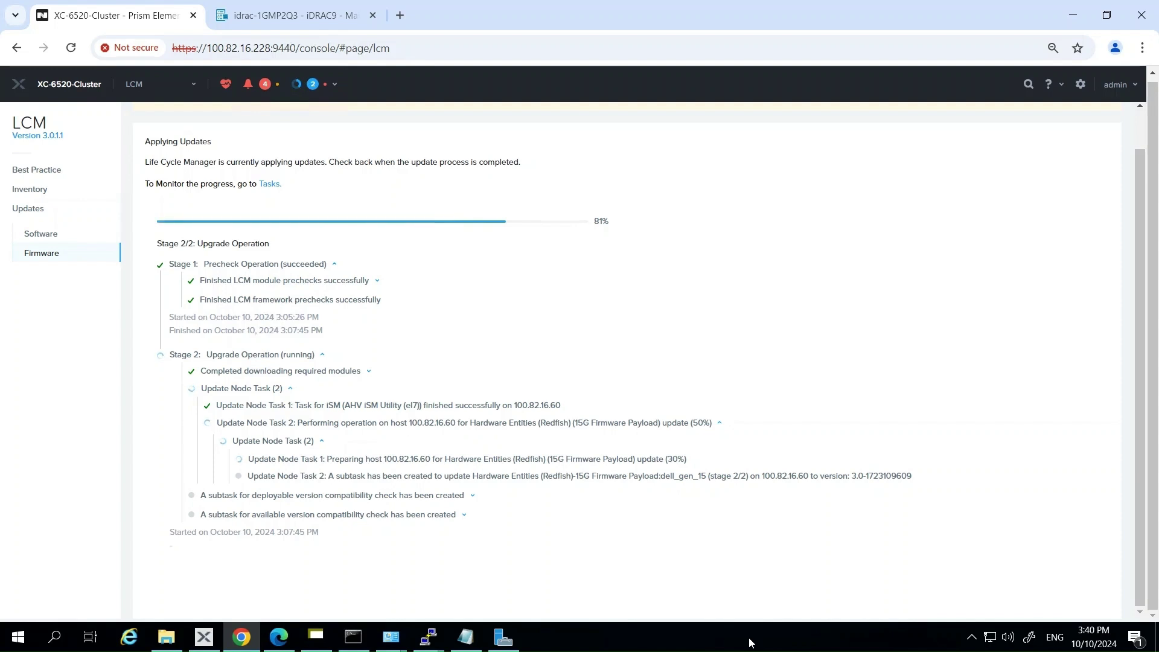
# Return to the iDRAC9 console to check the completed job count.
pyautogui.click(256, 16)
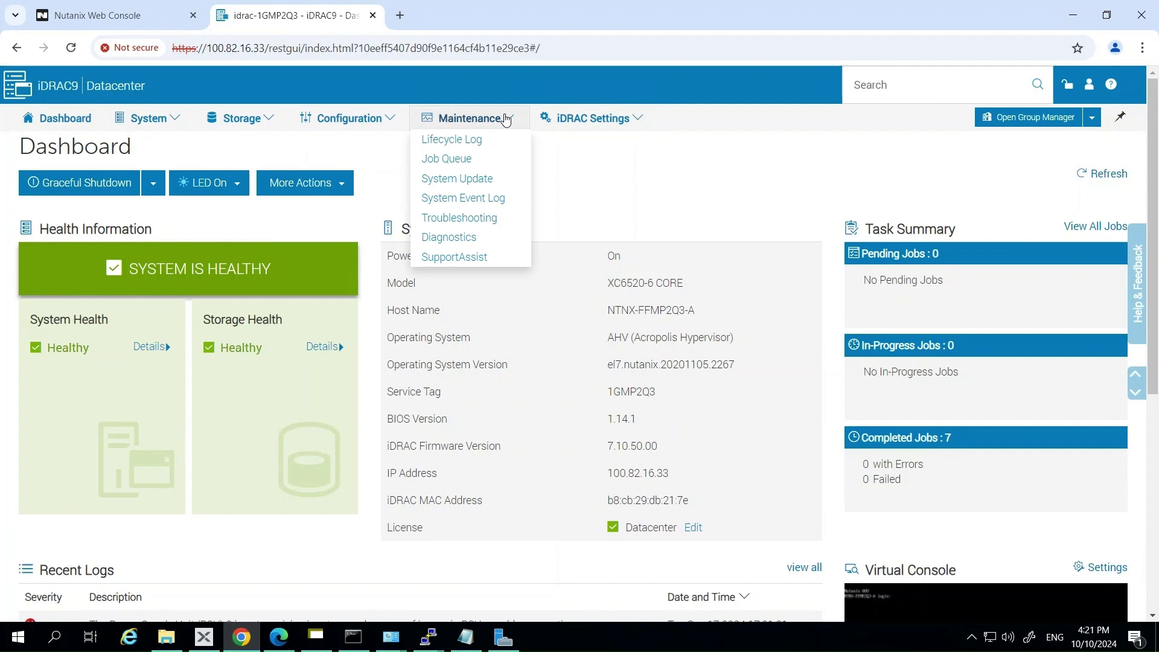
# Check the iDRAC9 Lifecycle Log job queue for the seven completed firmware jobs, then return to the Prism console.
pyautogui.click(477, 140)
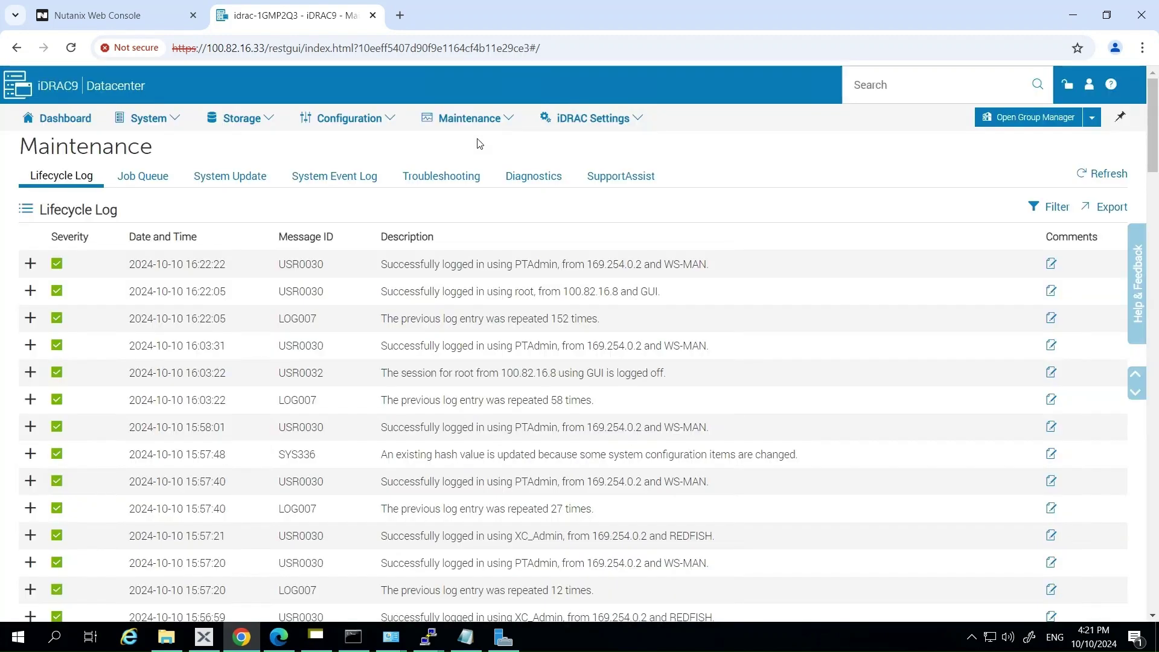
pyautogui.click(143, 176)
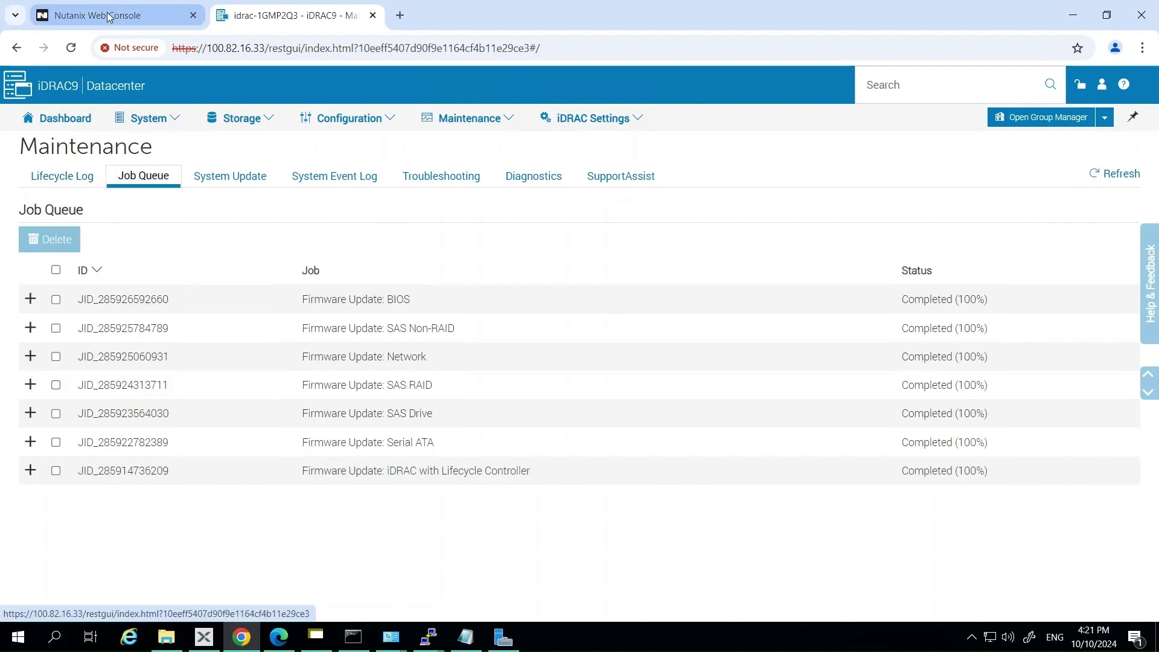
pyautogui.click(108, 15)
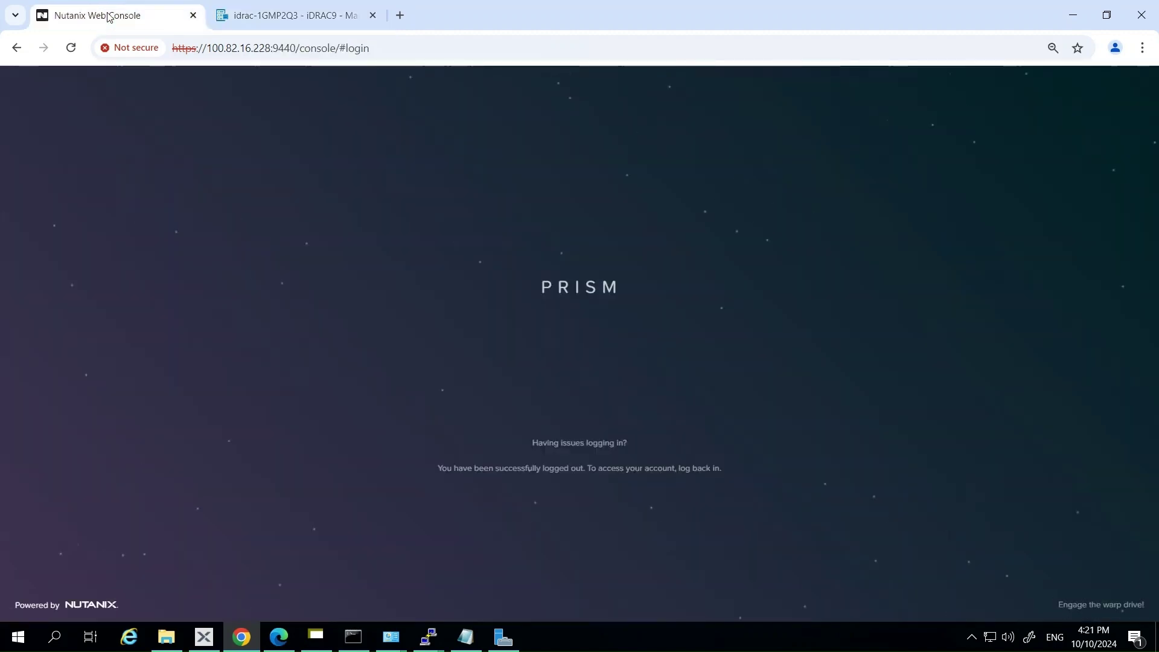
# Log back in to Prism Element as admin using the pasted account password.
pyautogui.click(521, 333)
pyautogui.write('admin')
pyautogui.press('Tab')
pyautogui.hotkey('ctrl', 'v')
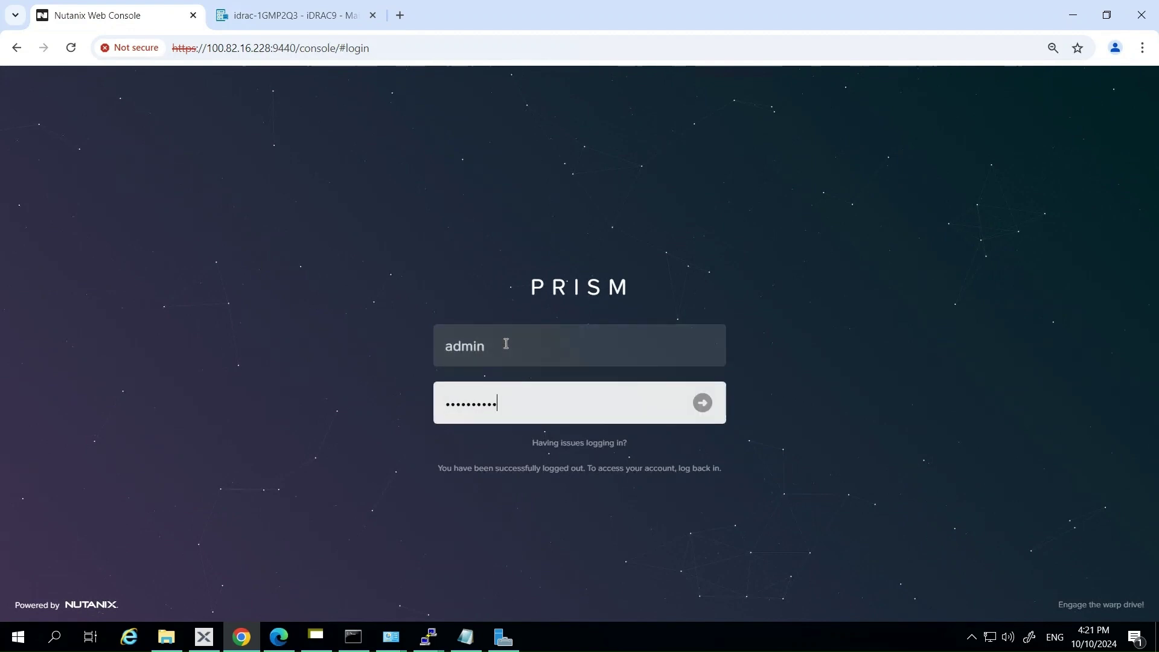
pyautogui.press('Return')
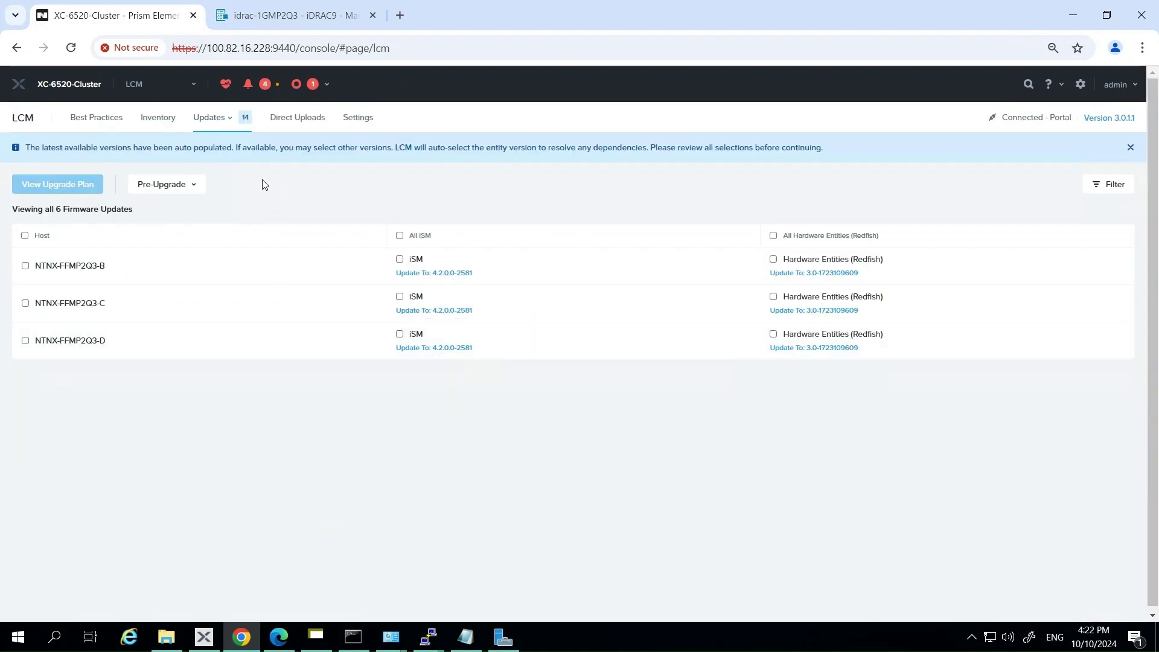
# Open the full Tasks page from Recent Tasks to confirm the LCM and maintenance-mode tasks succeeded.
pyautogui.click(190, 84)
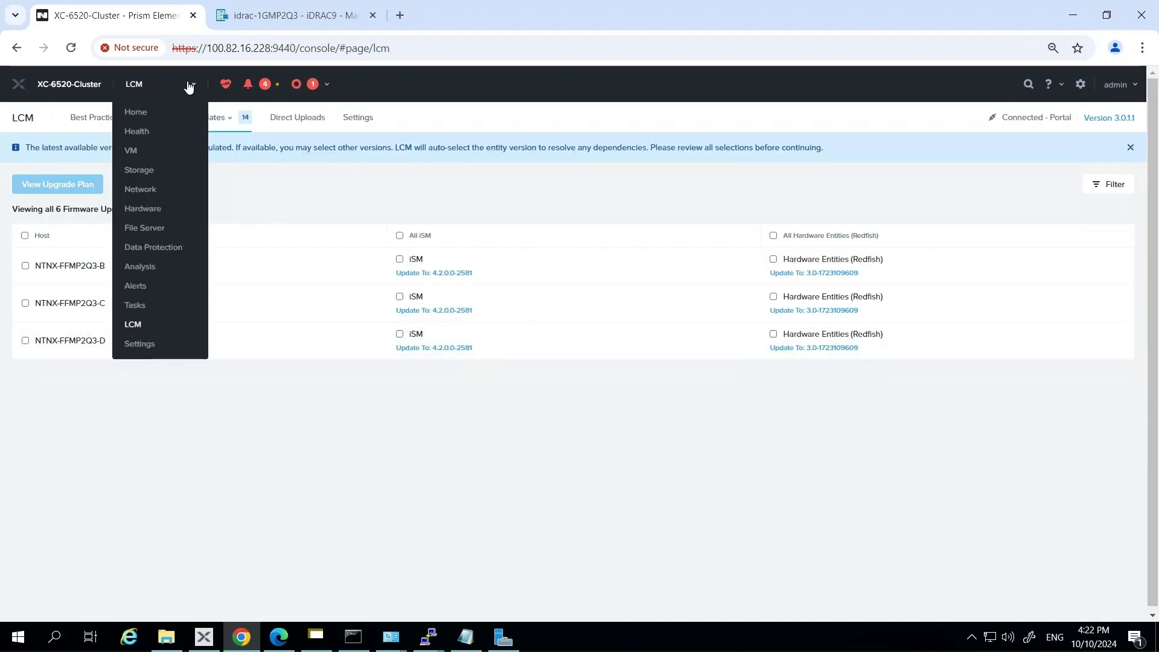
pyautogui.click(313, 85)
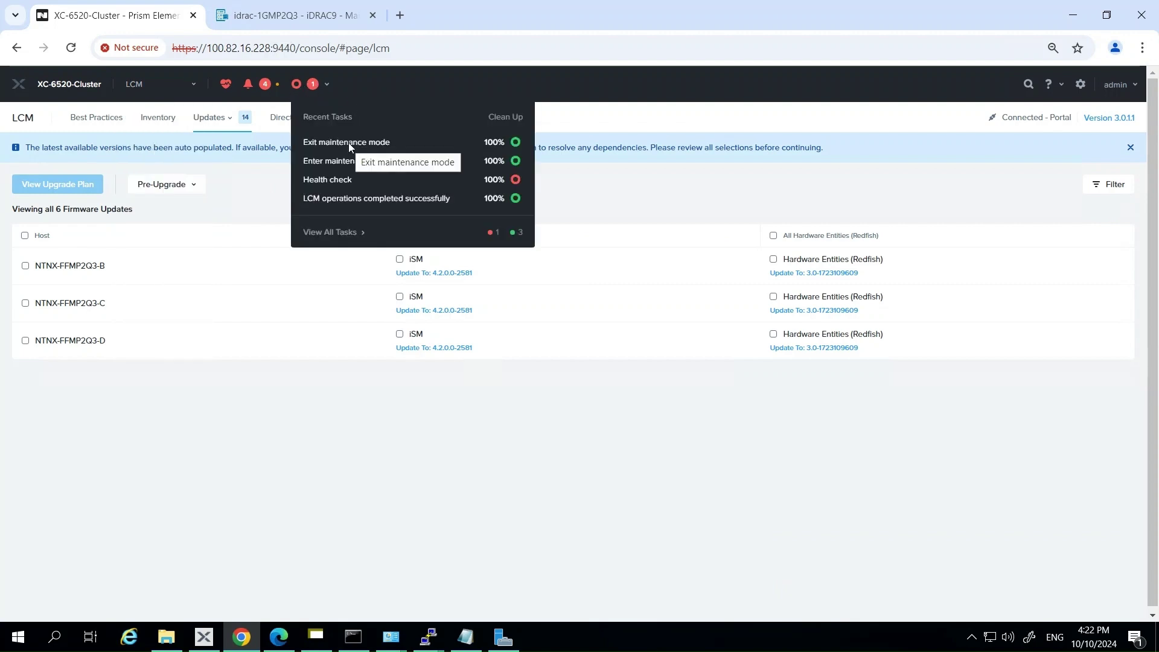
pyautogui.click(341, 234)
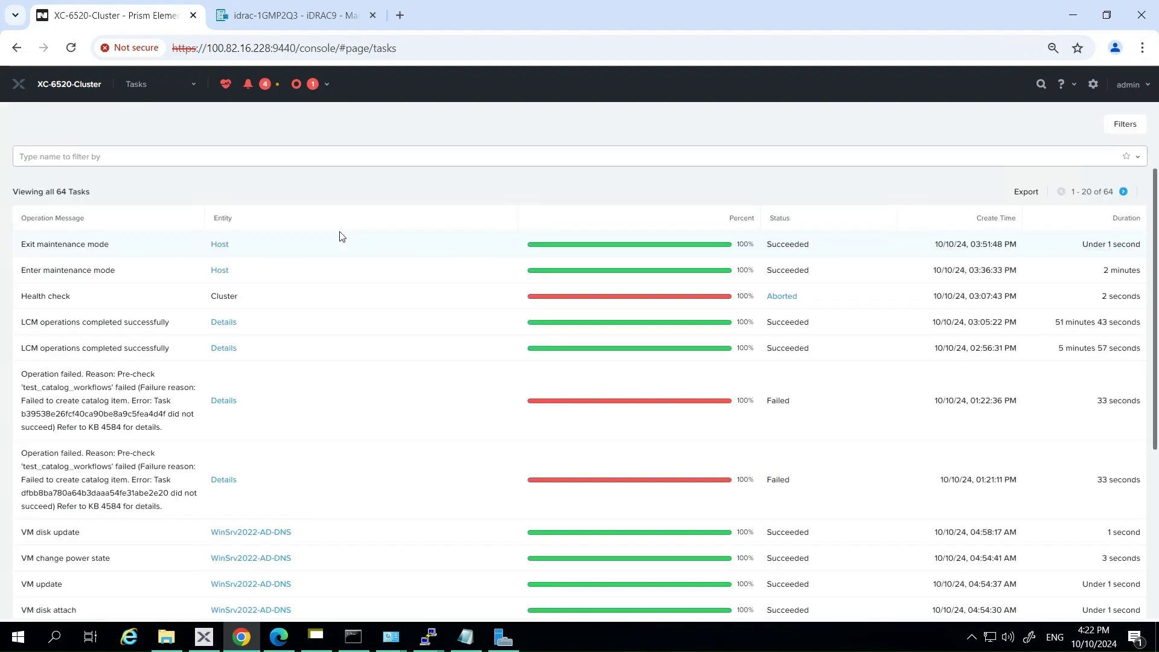